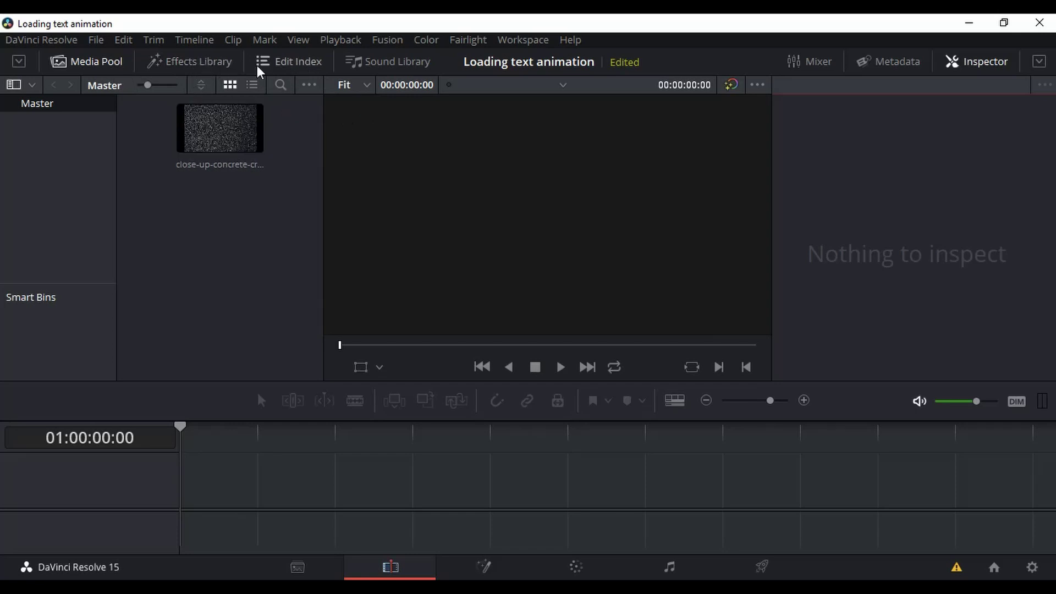
# Add a Solid Color generator at the start of the empty timeline.
pyautogui.click(208, 71)
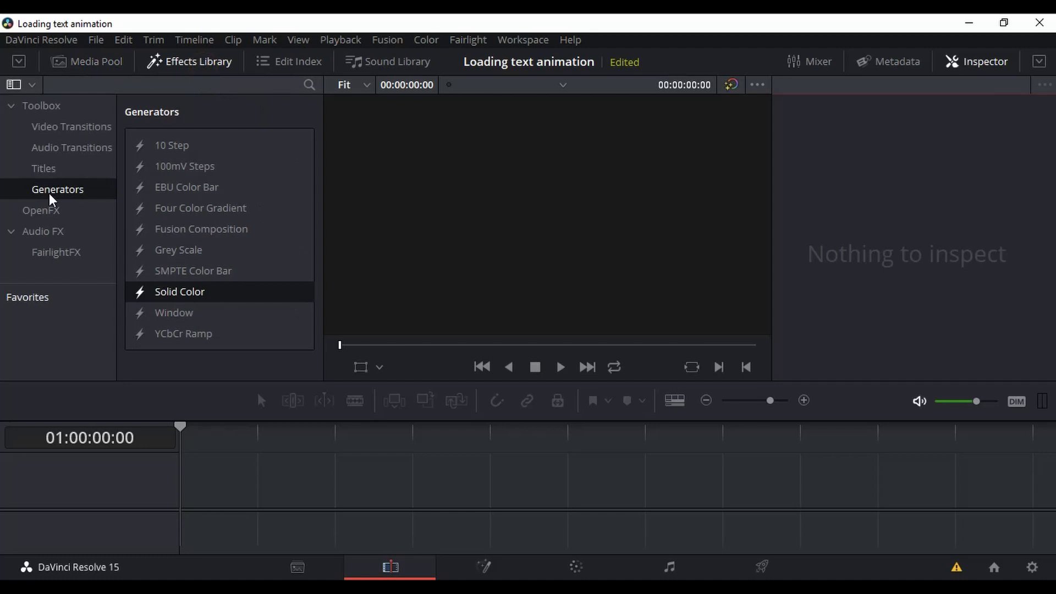
pyautogui.click(182, 299)
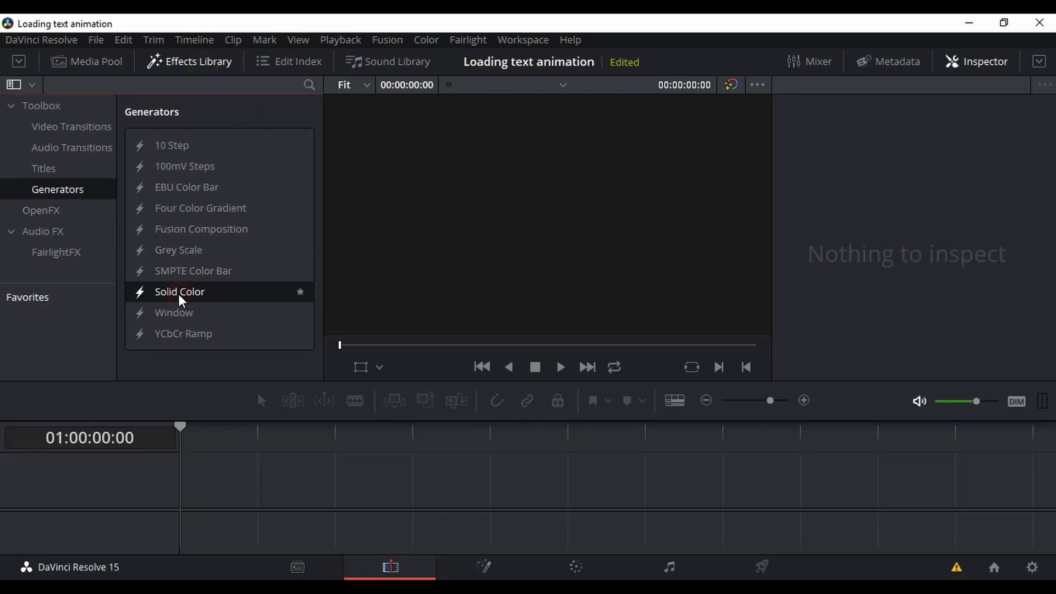
pyautogui.moveTo(182, 300); pyautogui.dragTo(182, 511)
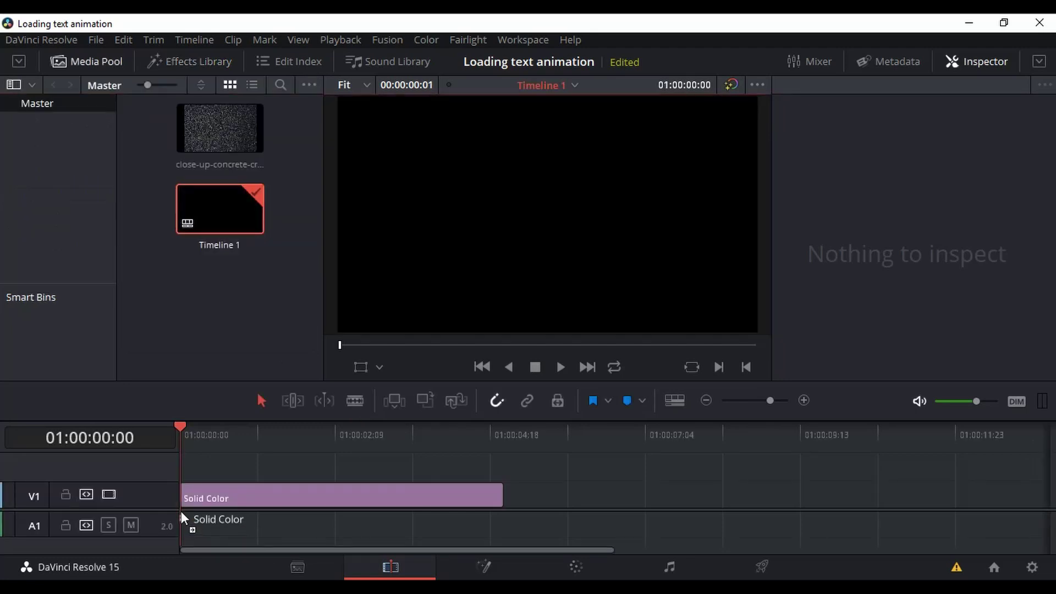
# Convert the Solid Color clip on the timeline into a new compound clip, keeping the default name.
pyautogui.click(222, 500)
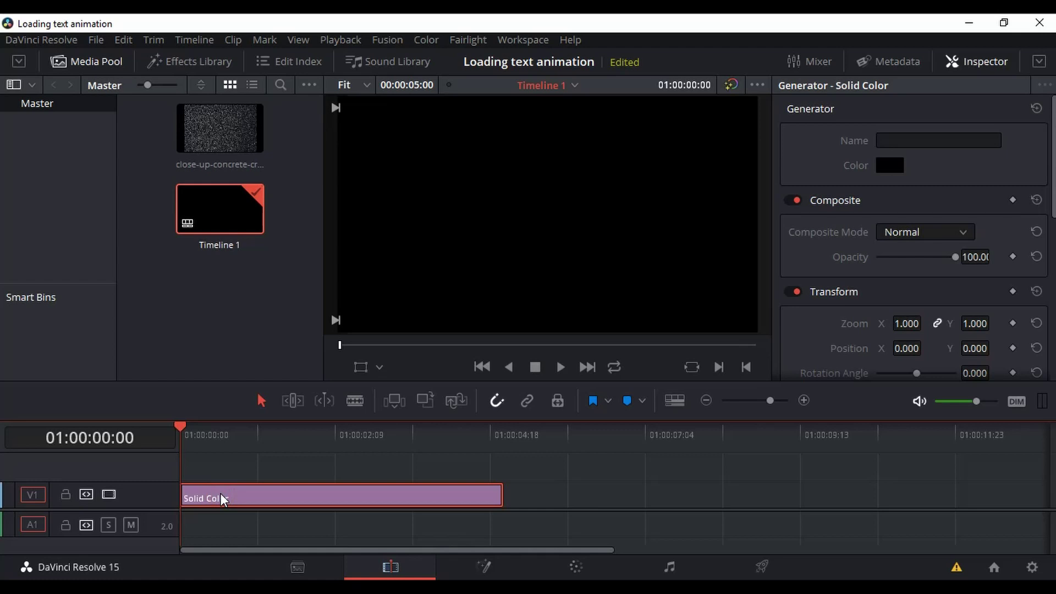
pyautogui.rightClick(220, 499)
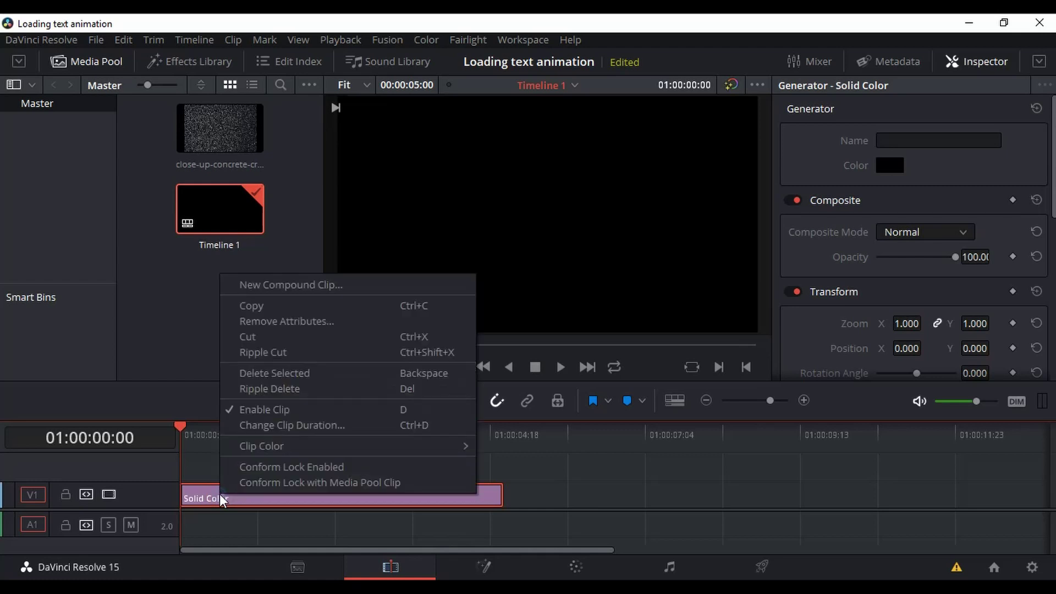
pyautogui.click(311, 286)
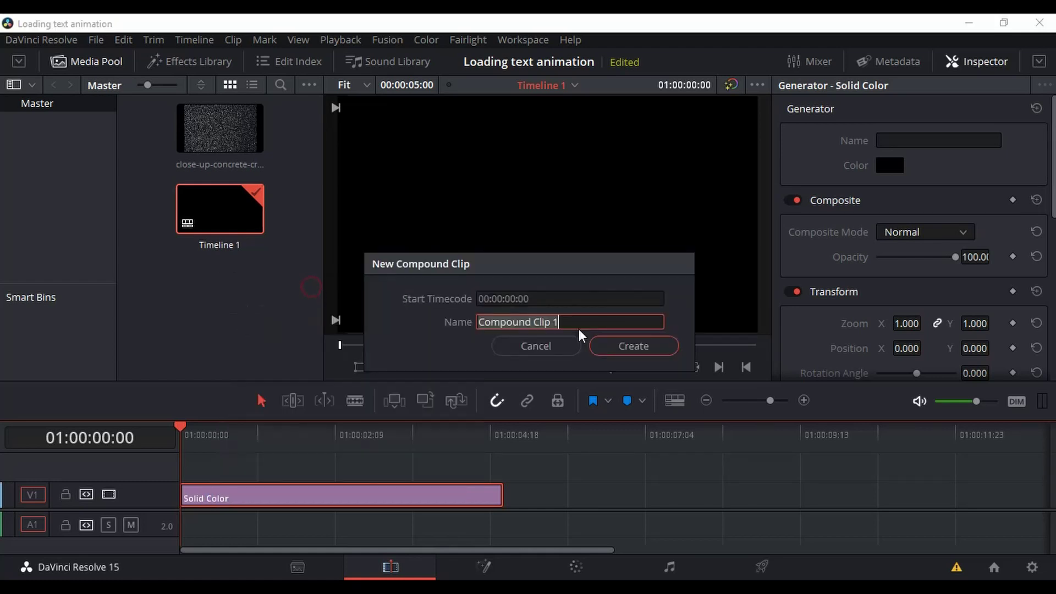
pyautogui.click(619, 355)
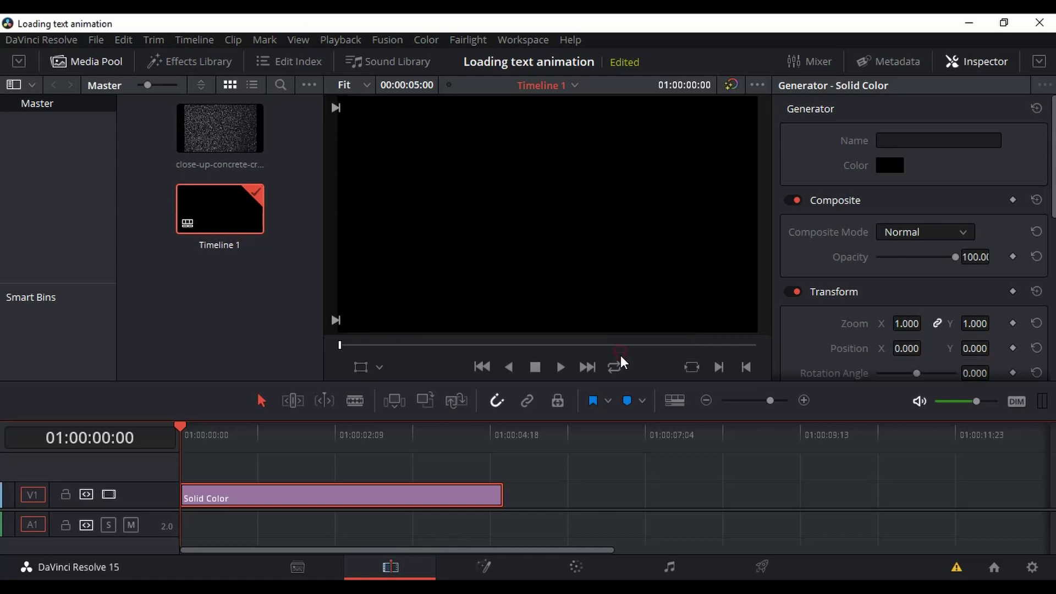
# Open the compound clip in the Fusion page and disconnect MediaIn1 from MediaOut1.
pyautogui.click(352, 499)
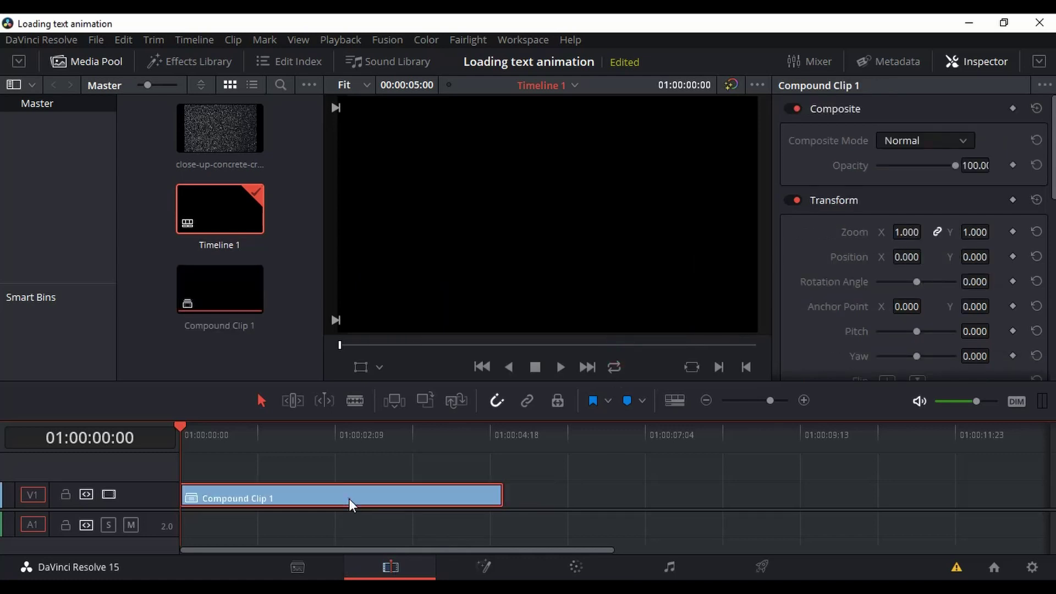
pyautogui.click(486, 573)
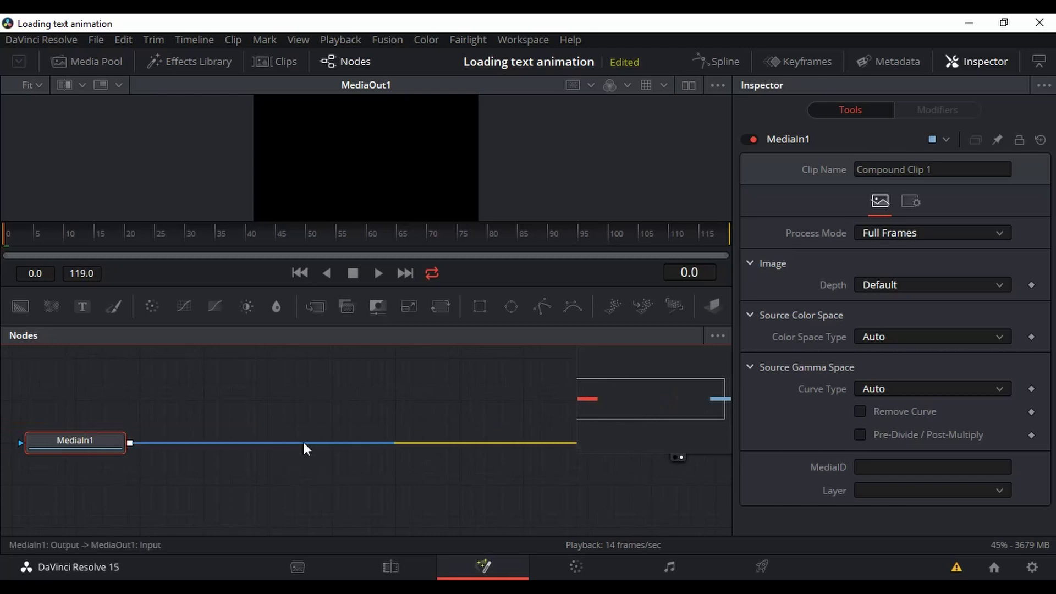
pyautogui.click(340, 446)
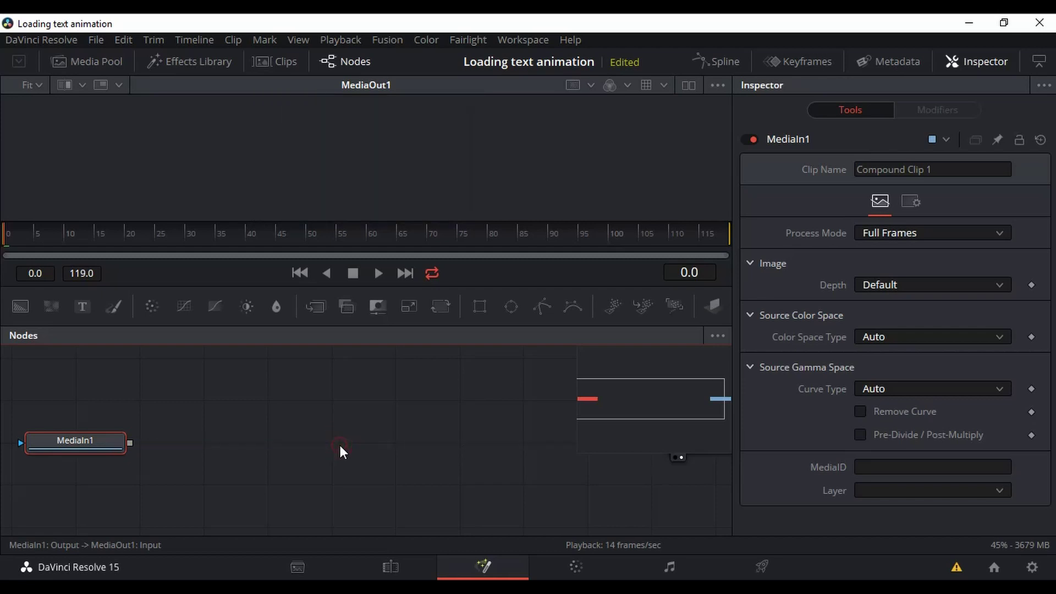
# Add a Background node with a Rectangle mask attached, and arrange the pair between MediaIn1 and MediaOut1.
pyautogui.click(282, 421)
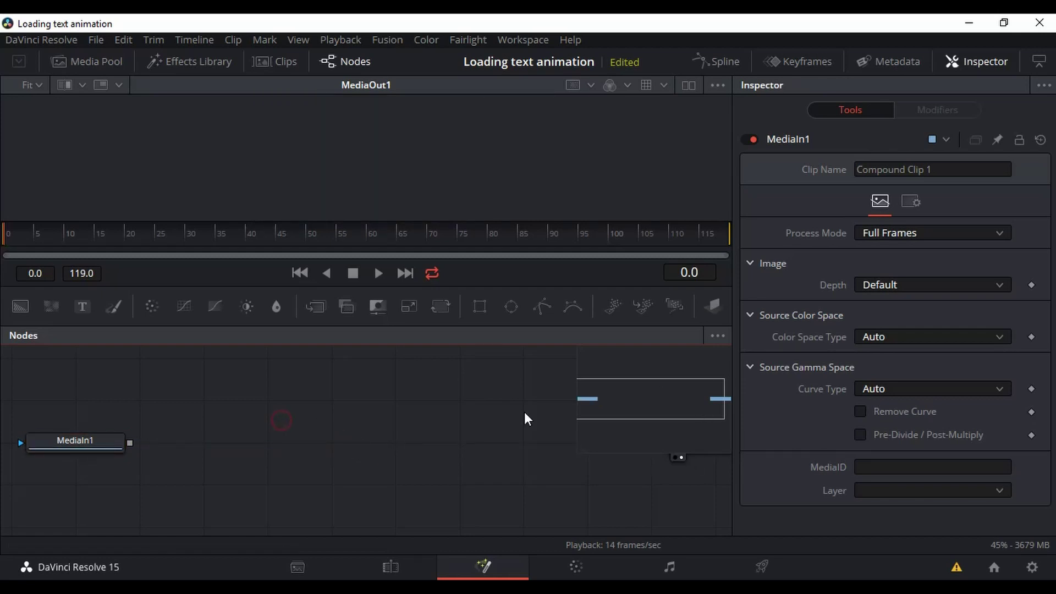
pyautogui.click(22, 309)
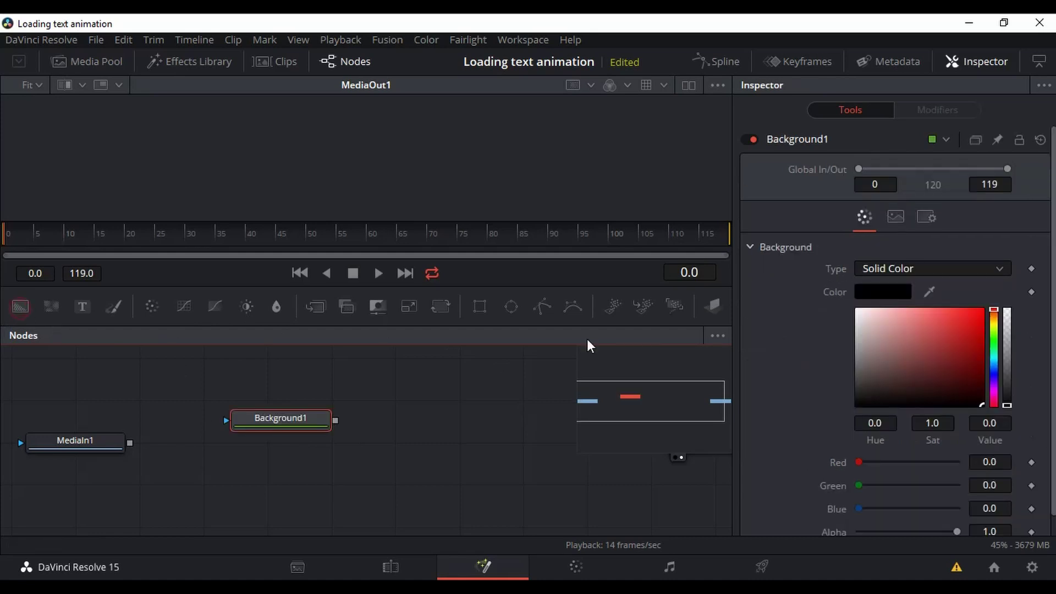
pyautogui.click(481, 308)
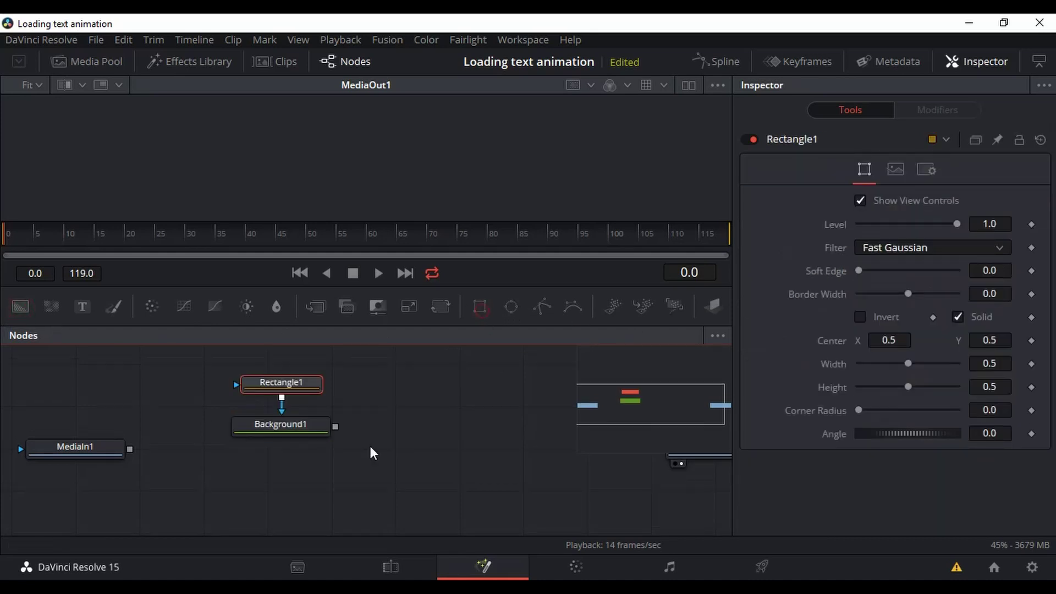
pyautogui.moveTo(291, 384); pyautogui.dragTo(373, 385)
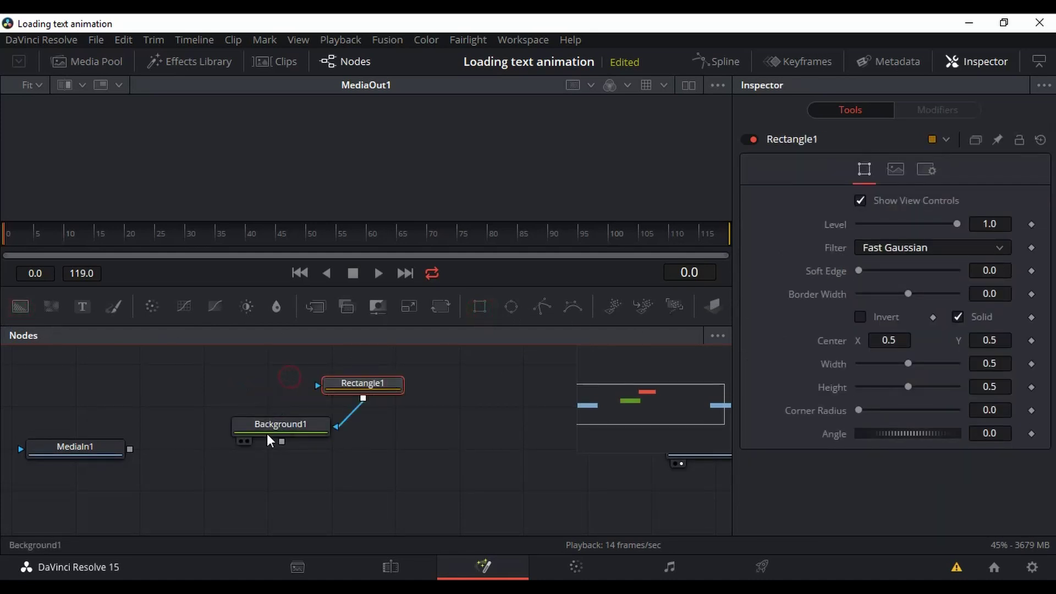
pyautogui.moveTo(282, 429); pyautogui.dragTo(336, 451)
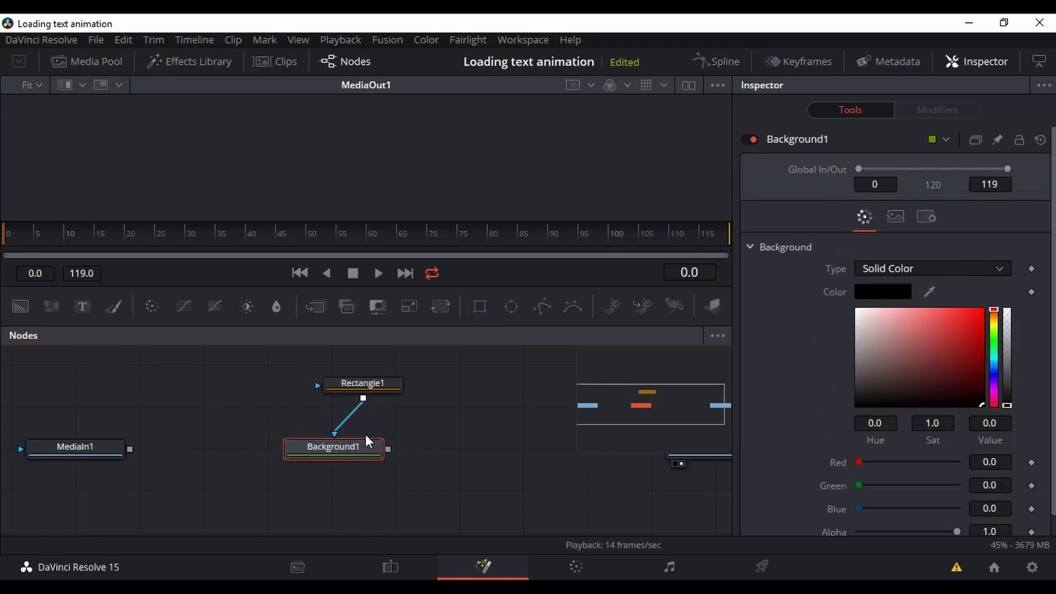
pyautogui.moveTo(376, 390); pyautogui.dragTo(364, 386)
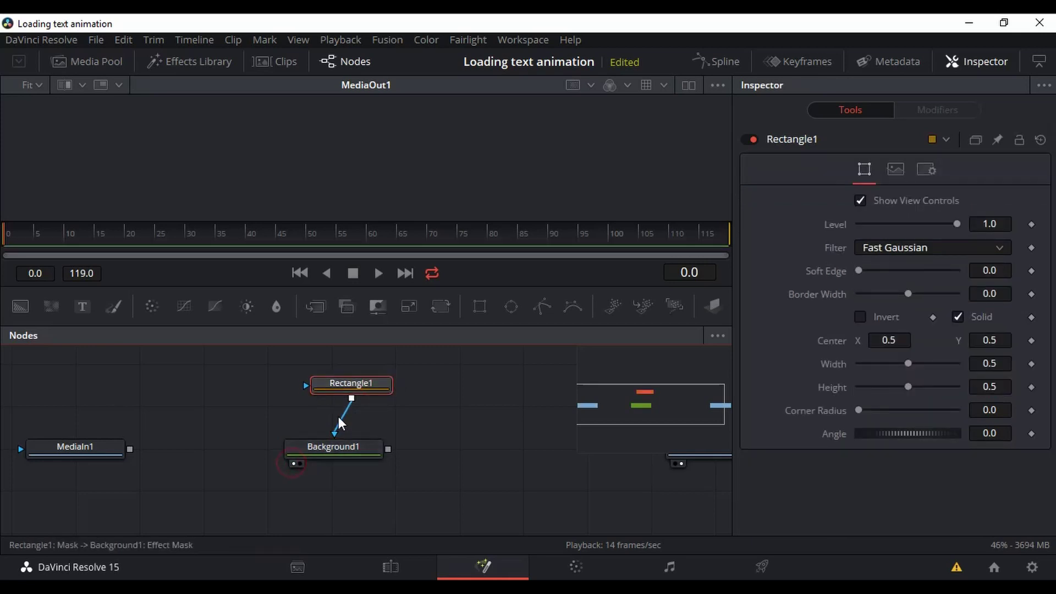
# Preview the Rectangle1 mask, show Background1 in the viewer instead, and space the two nodes farther apart.
pyautogui.click(328, 396)
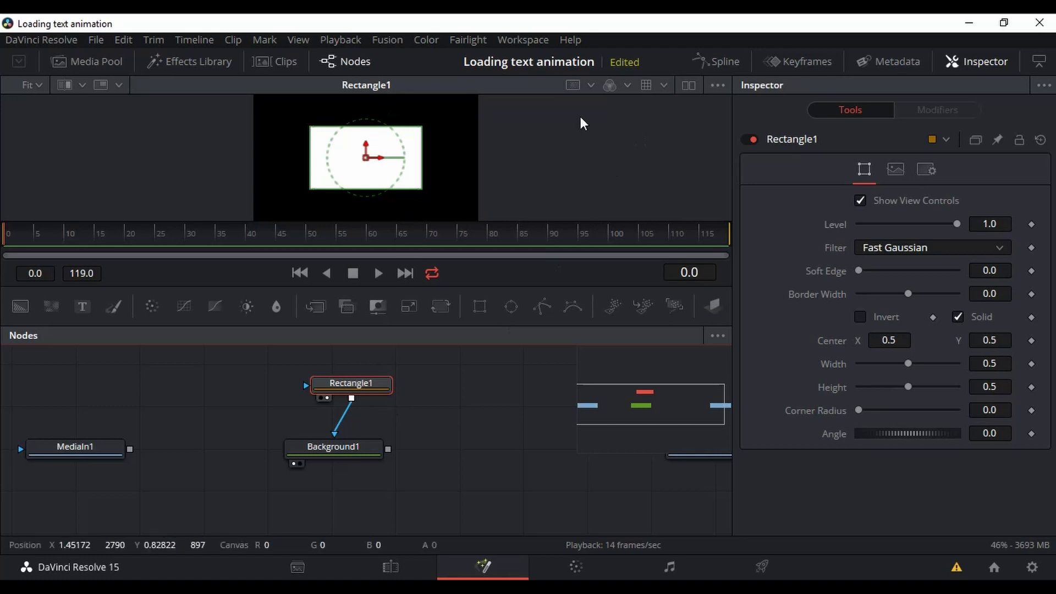
pyautogui.click(299, 465)
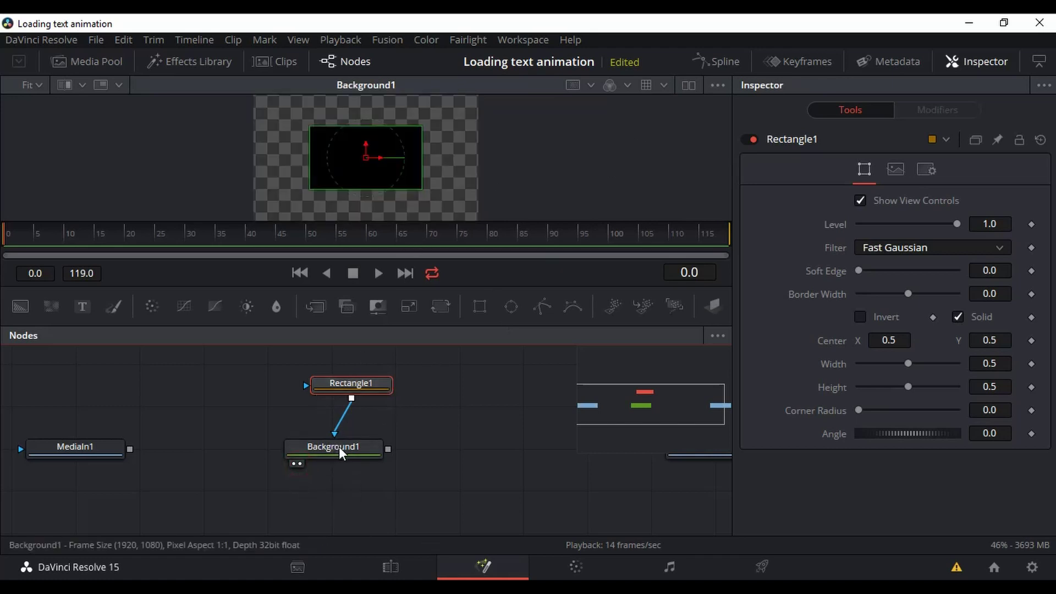
pyautogui.moveTo(339, 447); pyautogui.dragTo(358, 474)
pyautogui.moveTo(364, 384); pyautogui.dragTo(388, 384)
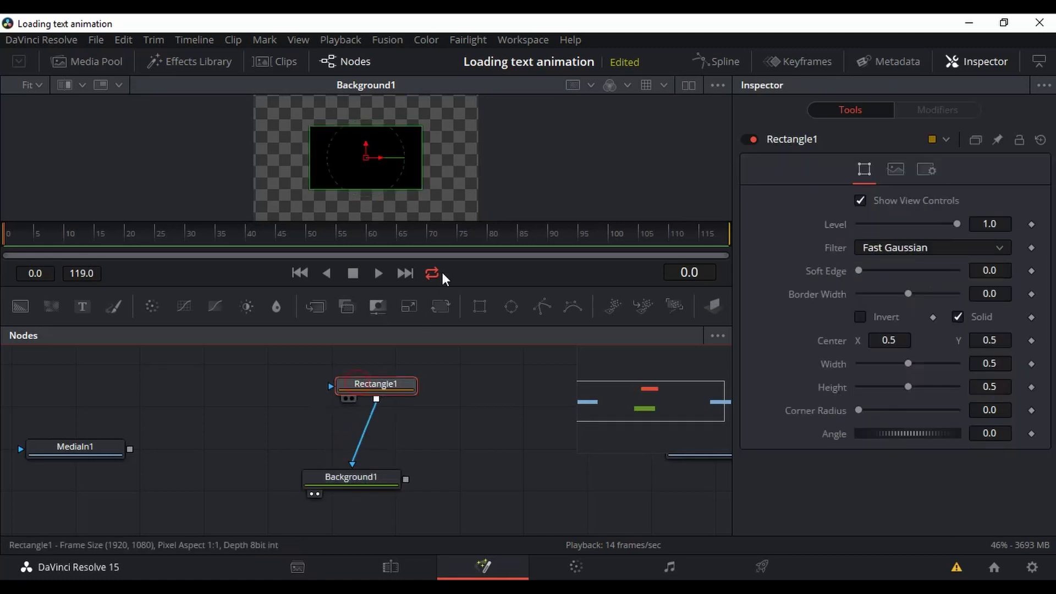
# Enlarge the viewer area and color Background1 light turquoise with hue 0.448, saturation 0.548 and value 0.937.
pyautogui.moveTo(439, 283); pyautogui.dragTo(432, 361)
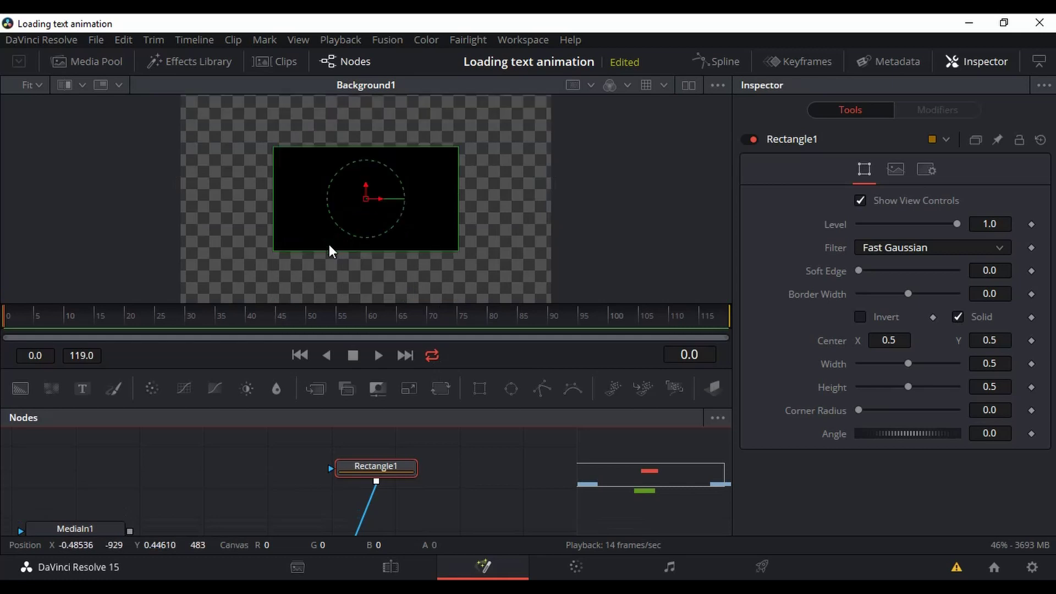
pyautogui.scroll(1, 330, 249)
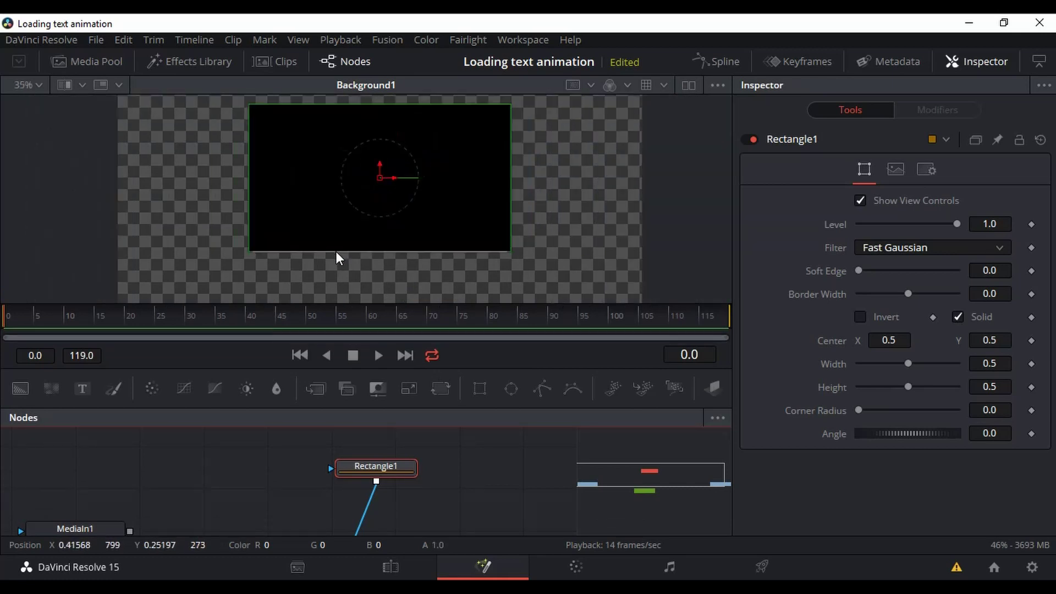
pyautogui.scroll(-1, 336, 253)
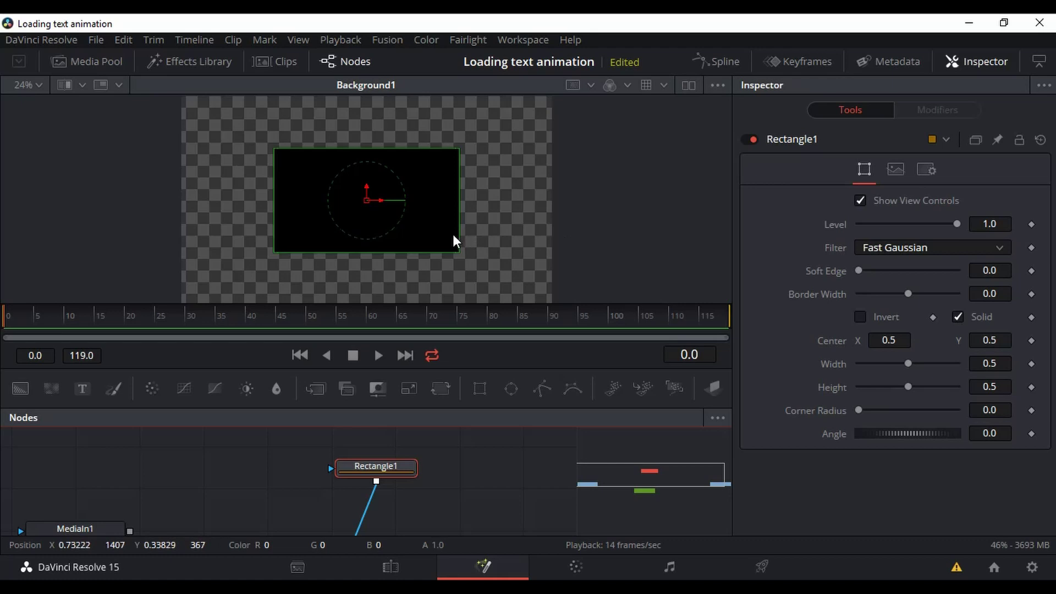
pyautogui.scroll(-2, 382, 486)
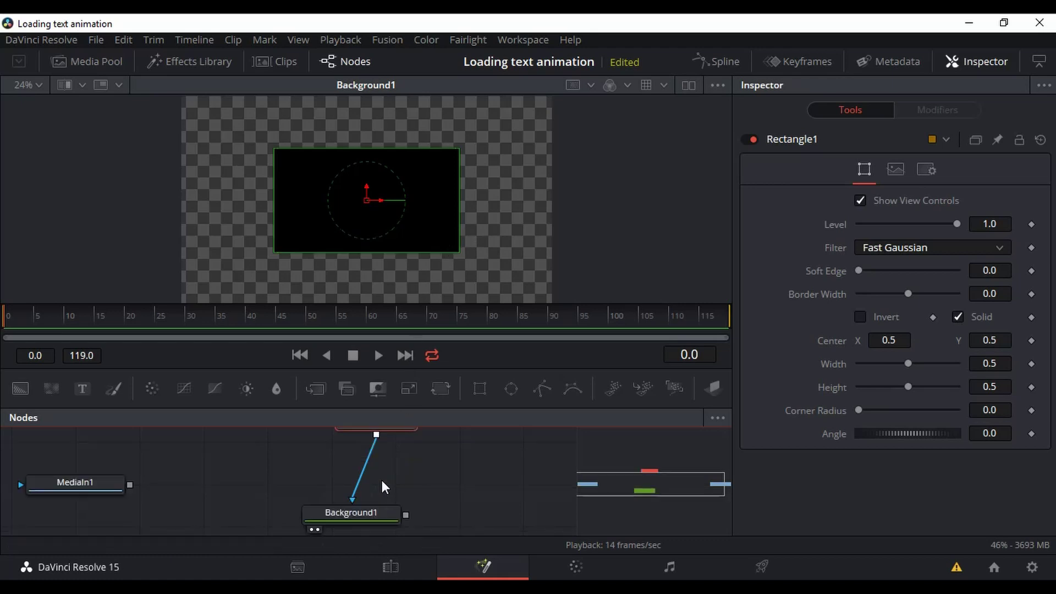
pyautogui.scroll(-2, 382, 481)
pyautogui.scroll(4, 372, 489)
pyautogui.scroll(-2, 412, 477)
pyautogui.scroll(-2, 353, 519)
pyautogui.click(362, 494)
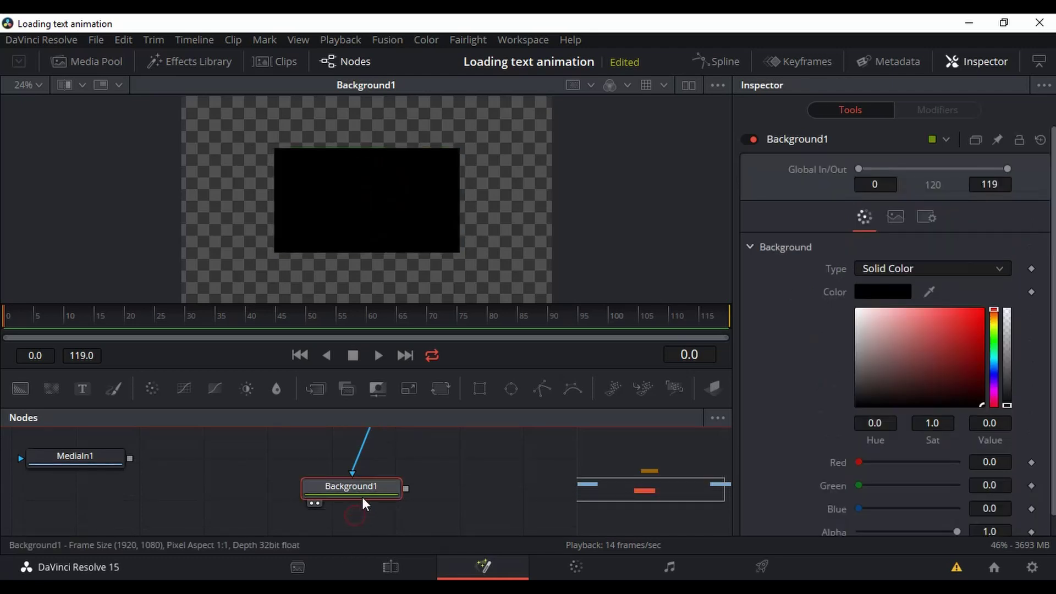
pyautogui.click(996, 353)
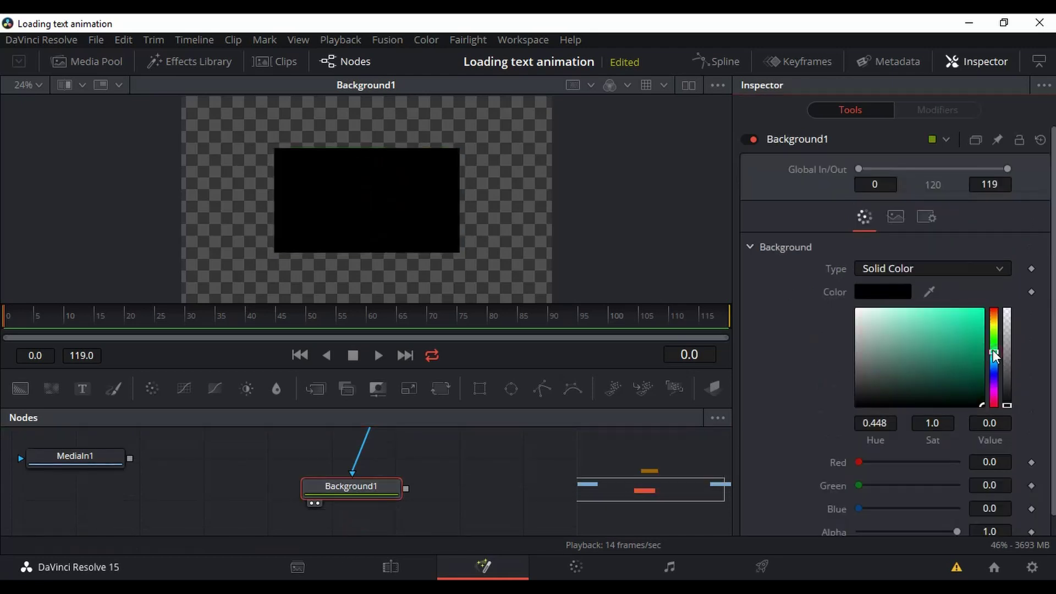
pyautogui.click(926, 315)
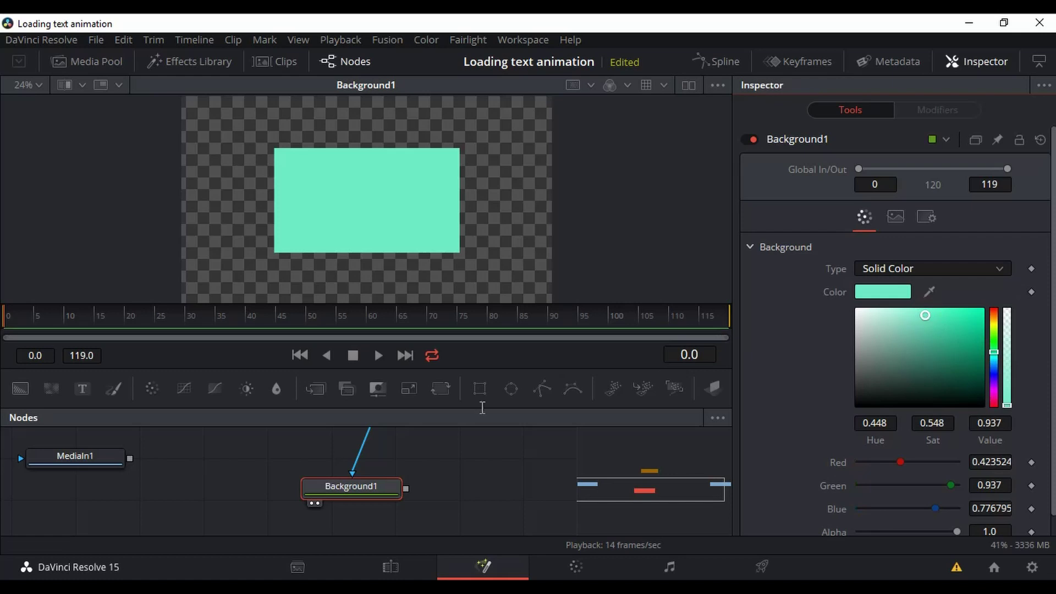
# Reshape the Rectangle1 mask into a thin bar about 0.89 wide and 0.09 high, centered at X 0.5 and Y about 0.355.
pyautogui.moveTo(339, 492)
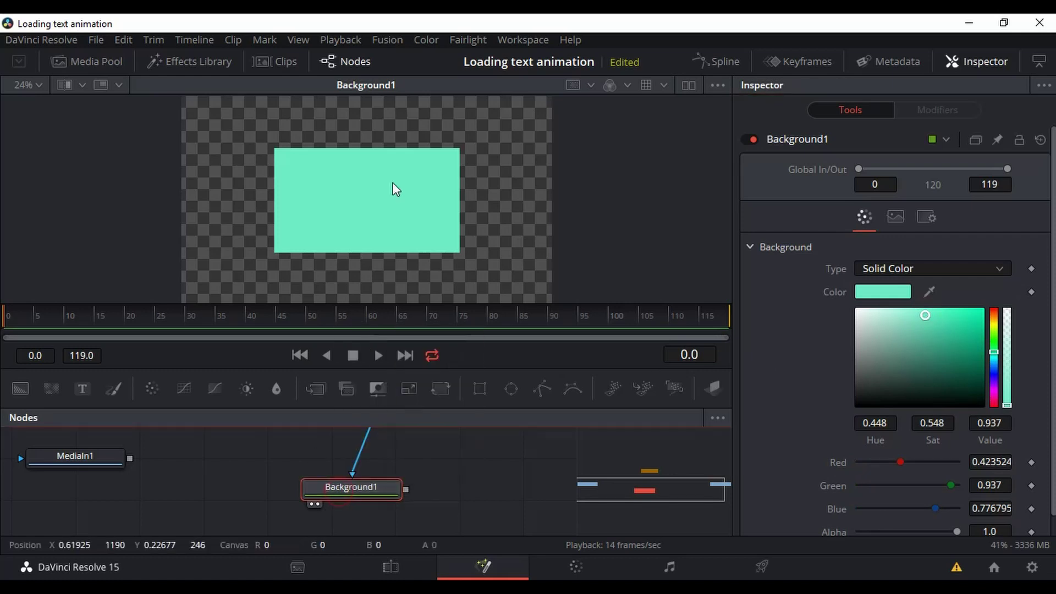
pyautogui.click(480, 389)
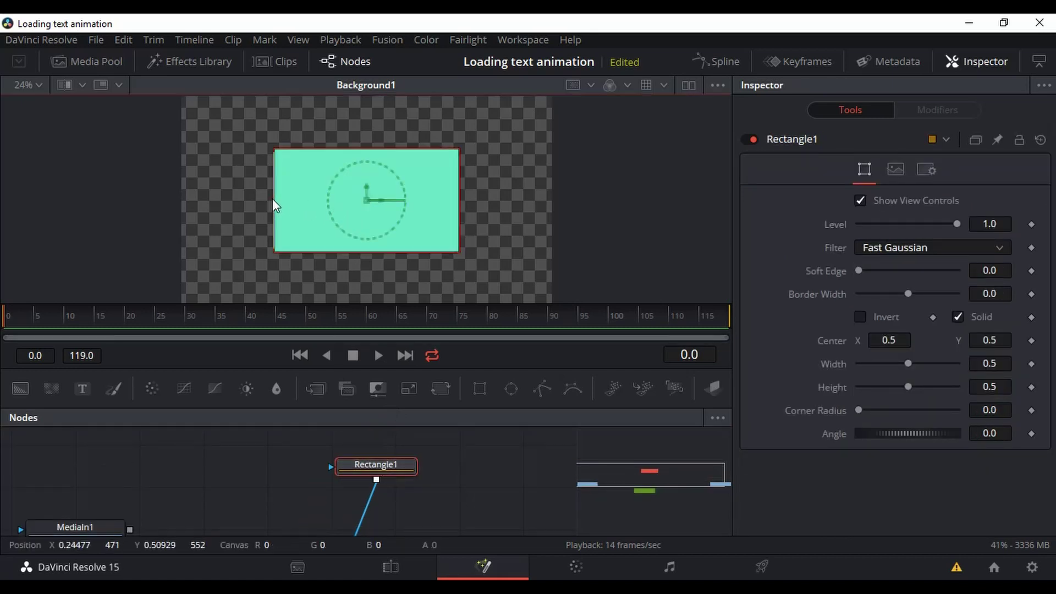
pyautogui.moveTo(274, 199); pyautogui.dragTo(213, 205)
pyautogui.moveTo(486, 150); pyautogui.dragTo(476, 195)
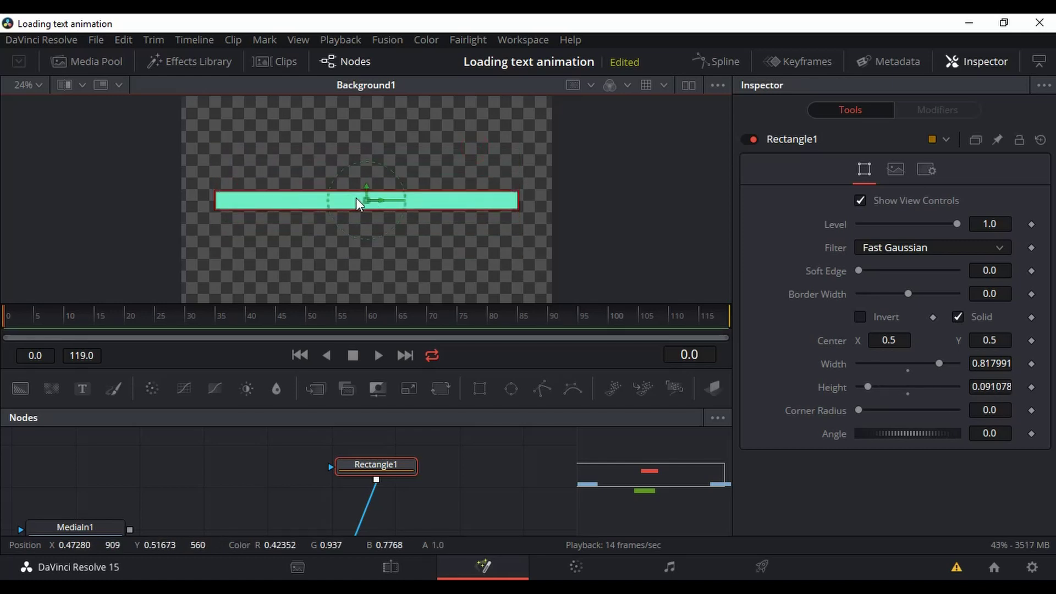
pyautogui.moveTo(367, 200); pyautogui.dragTo(361, 229)
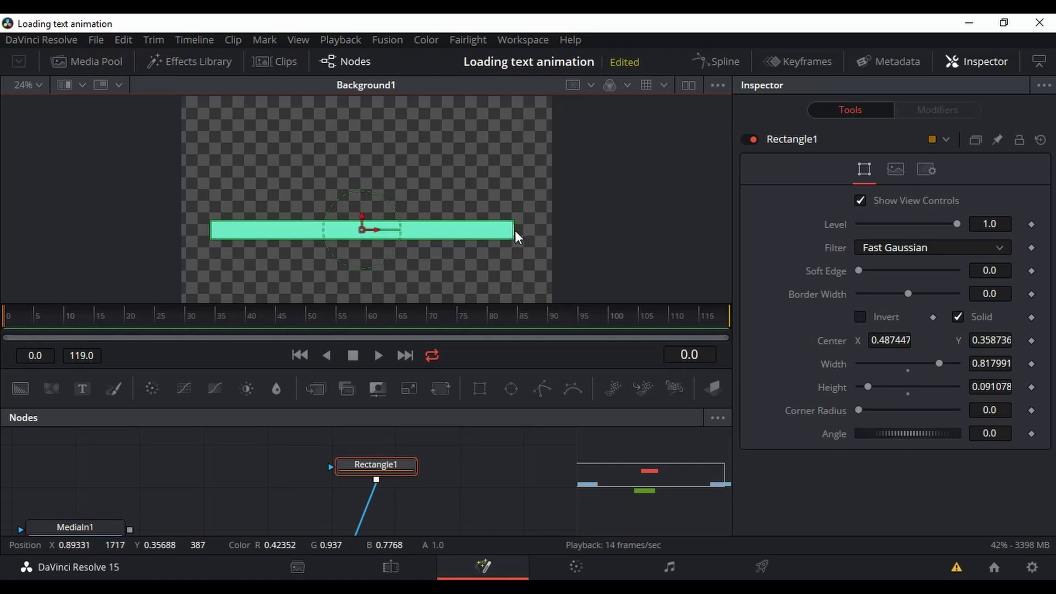
pyautogui.moveTo(515, 232); pyautogui.dragTo(529, 230)
pyautogui.moveTo(361, 233); pyautogui.dragTo(366, 231)
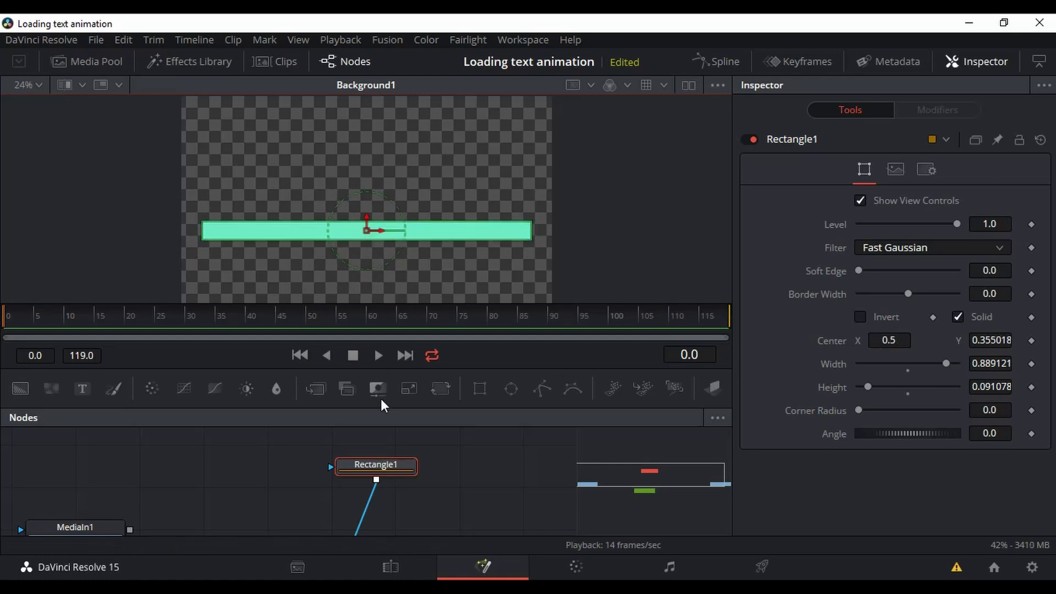
# Round the bar's ends with a corner radius of 0.913 and place the Rectangle1 node to the upper left of Background1.
pyautogui.scroll(-2, 437, 480)
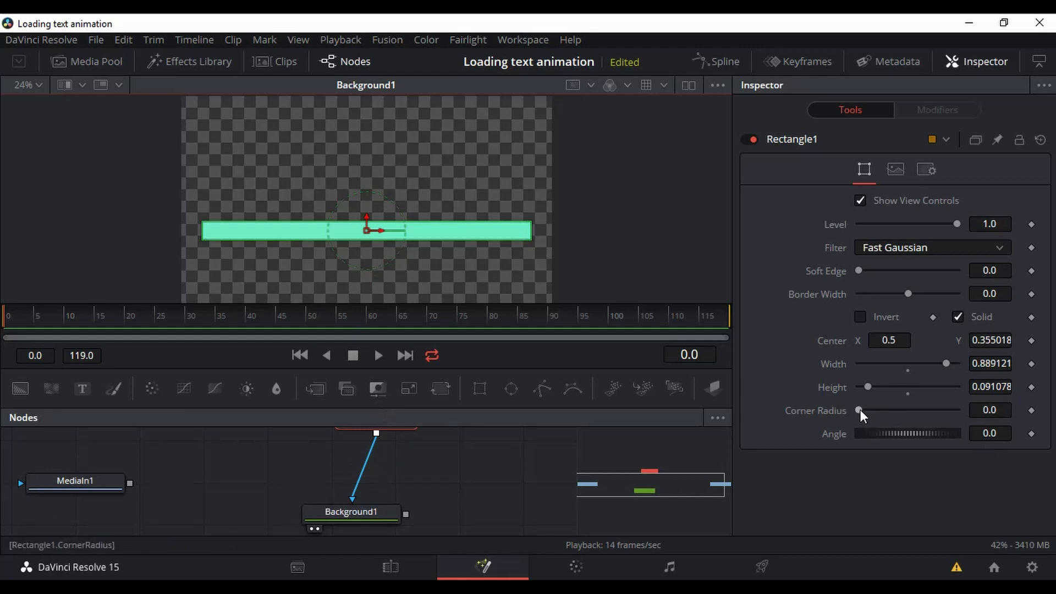
pyautogui.moveTo(860, 410); pyautogui.dragTo(949, 409)
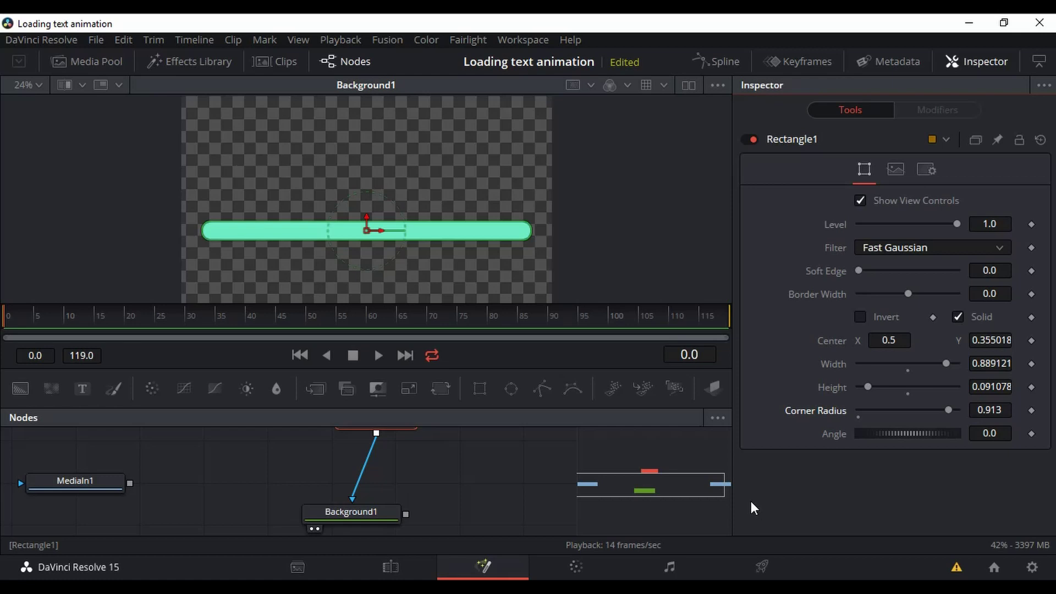
pyautogui.scroll(2, 361, 474)
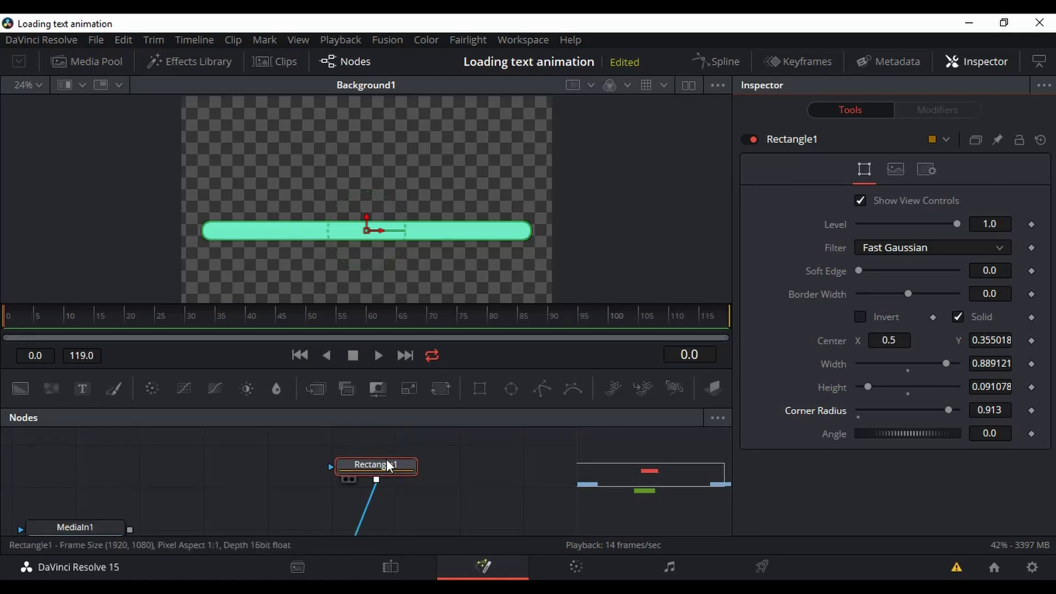
pyautogui.moveTo(387, 465); pyautogui.dragTo(258, 472)
pyautogui.scroll(-2, 292, 474)
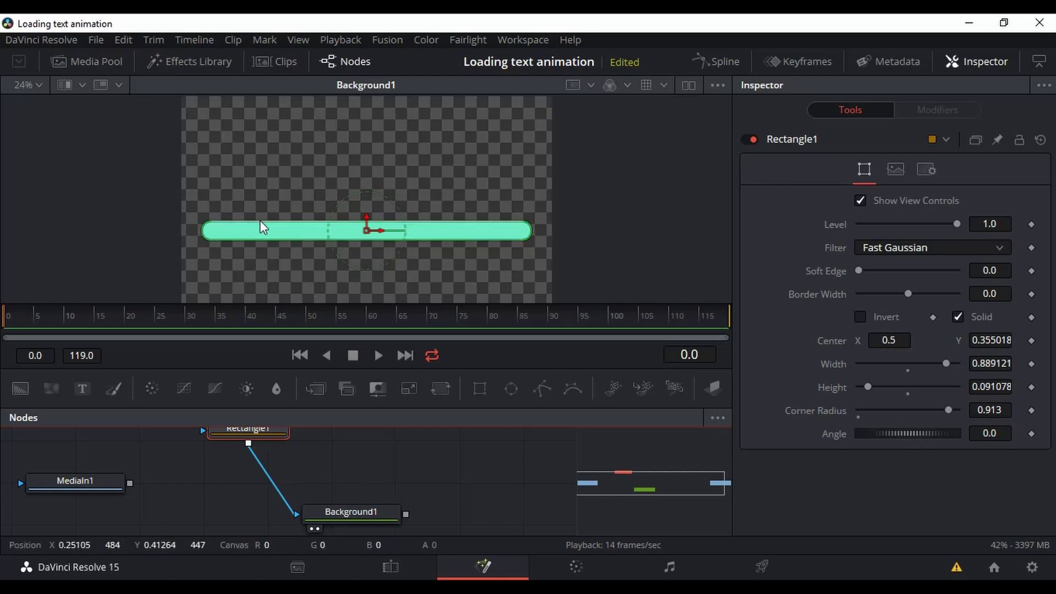
# Add a duplicate of the Rectangle1 mask between Rectangle1 and Background1 and set its paint mode to Subtract.
pyautogui.scroll(2, 259, 479)
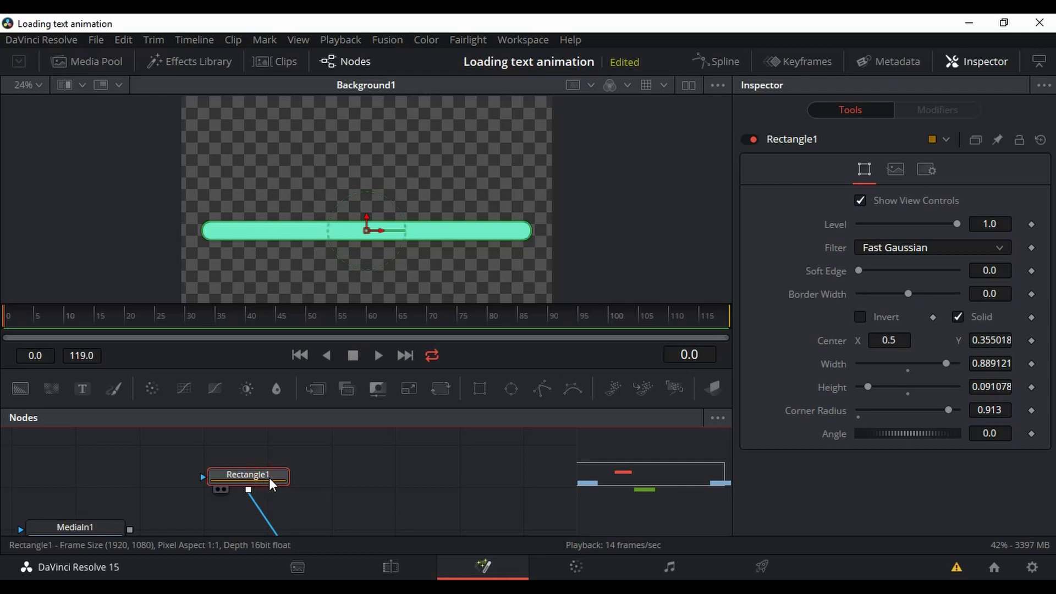
pyautogui.moveTo(269, 478)
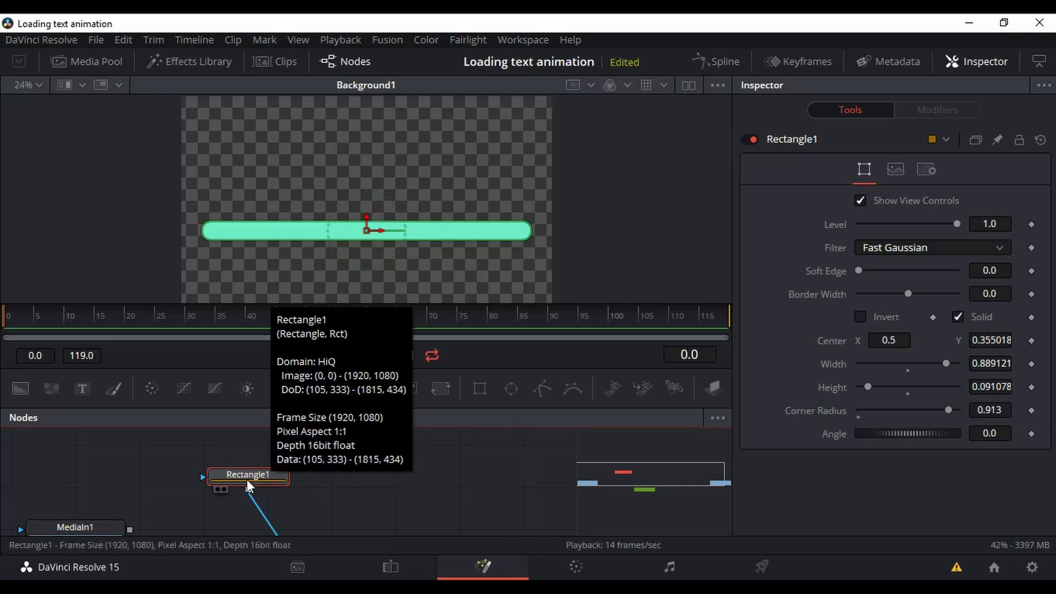
pyautogui.hotkey('ctrl', 'v')
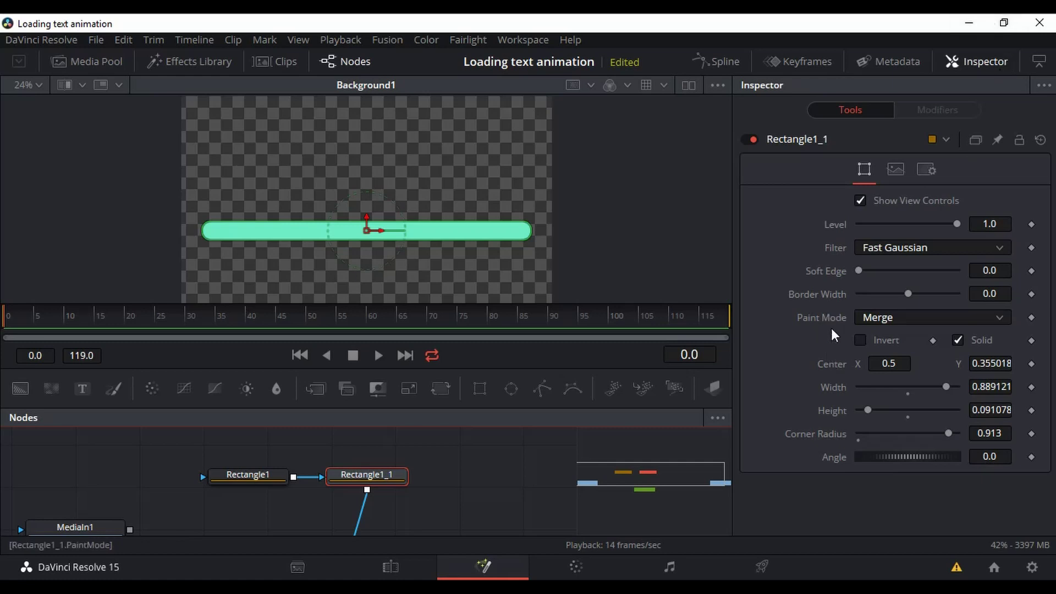
pyautogui.click(892, 322)
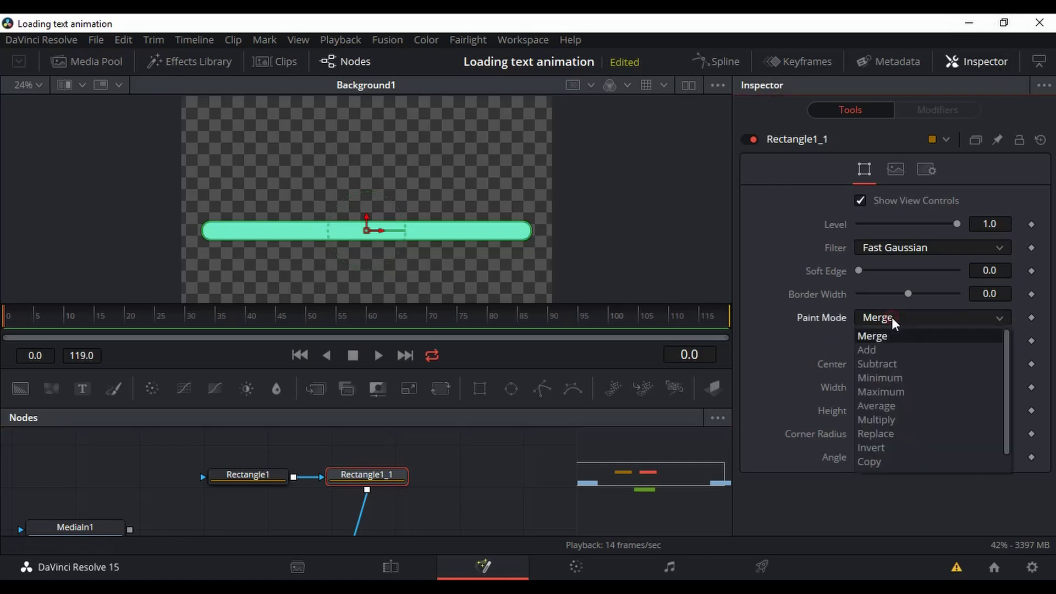
pyautogui.click(897, 364)
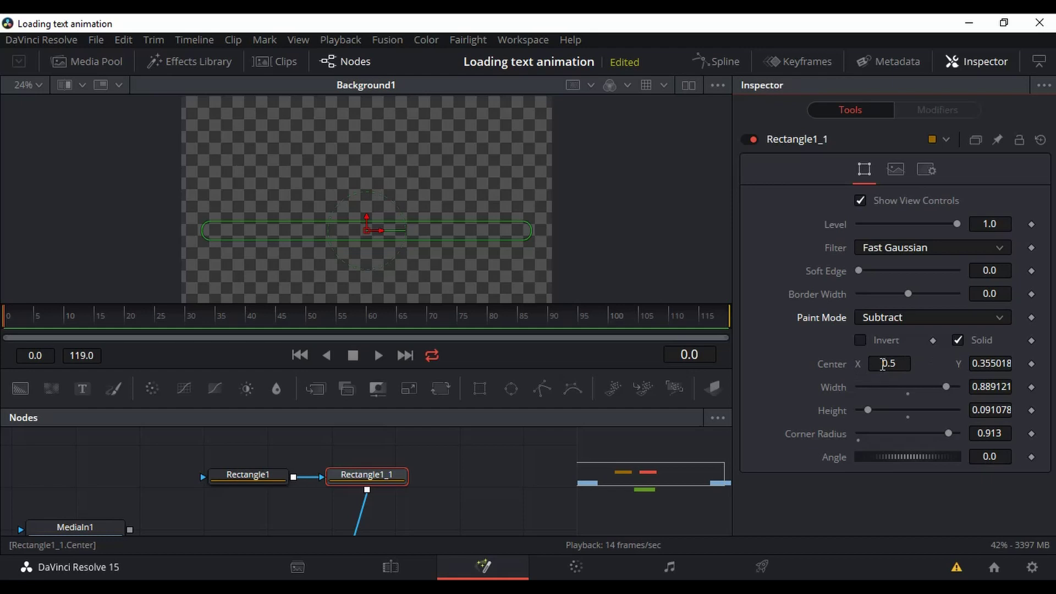
# Set the center X of the subtracting Rectangle1_1 mask to 0.513.
pyautogui.click(883, 364)
pyautogui.write('11')
pyautogui.press('Return')
pyautogui.press('BackSpace')
pyautogui.write('3')
pyautogui.press('Return')
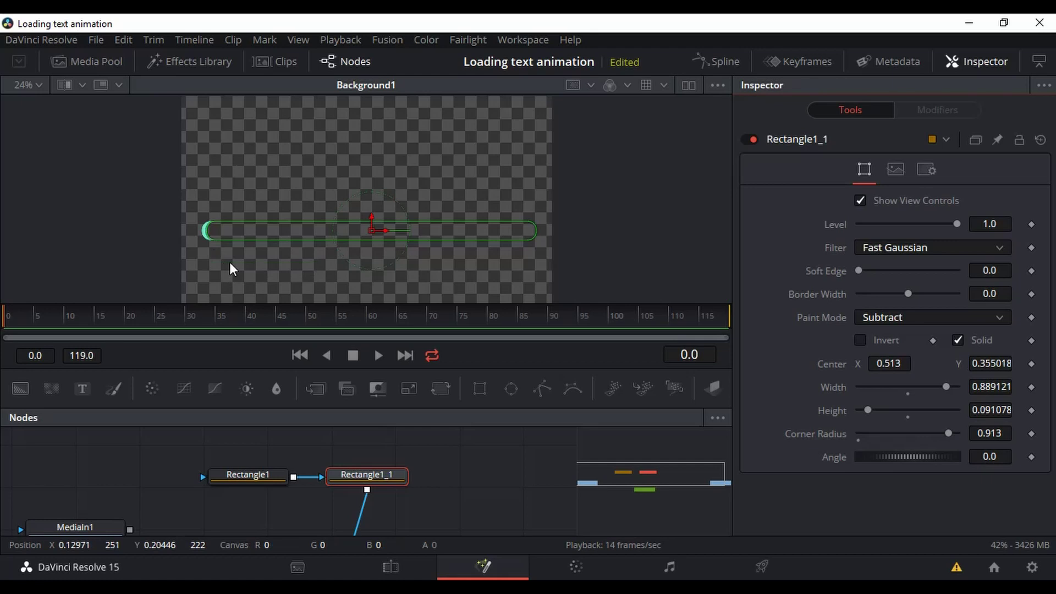
# Merge a new Text node over Background1 and enter "Loading Knowledge" as its styled text.
pyautogui.scroll(-3, 174, 506)
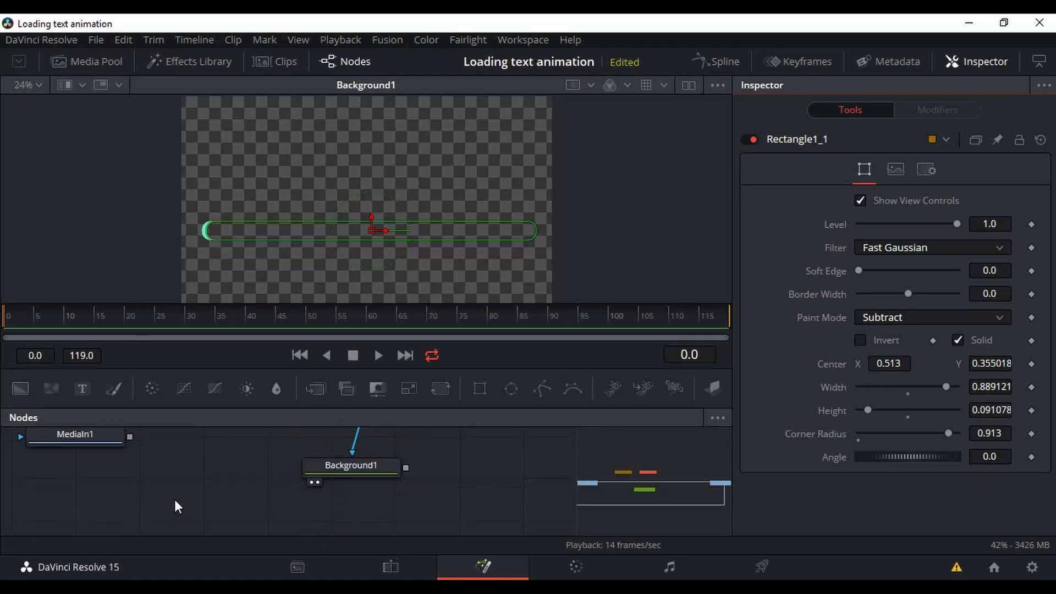
pyautogui.click(351, 464)
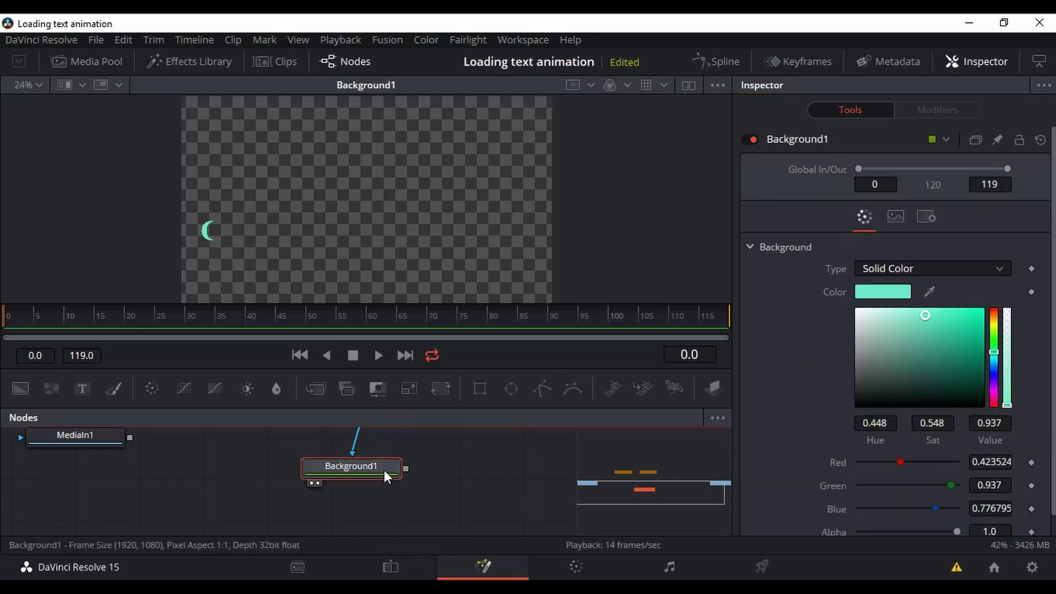
pyautogui.click(84, 388)
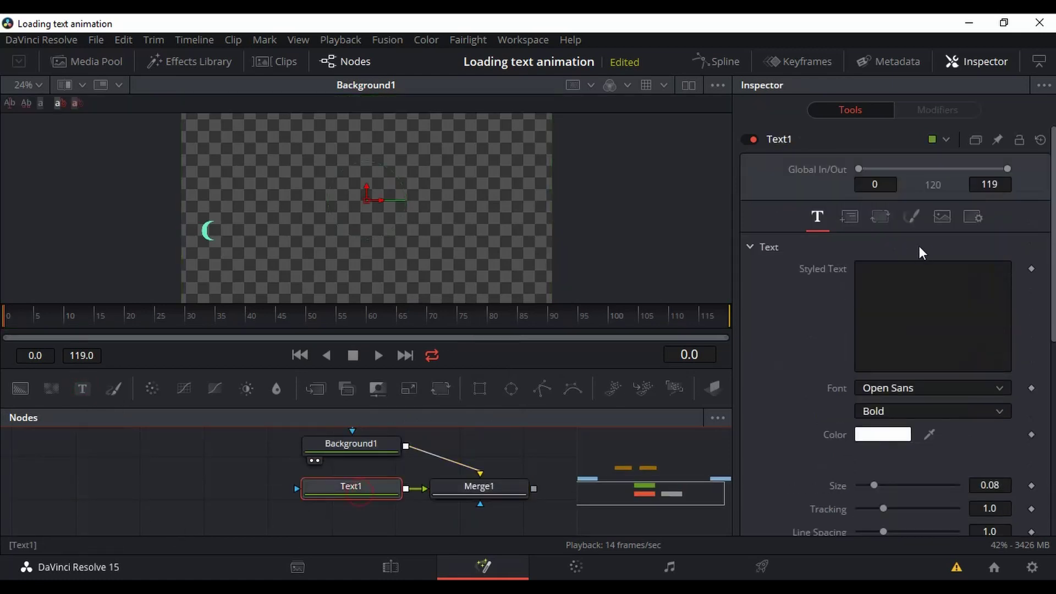
pyautogui.click(947, 289)
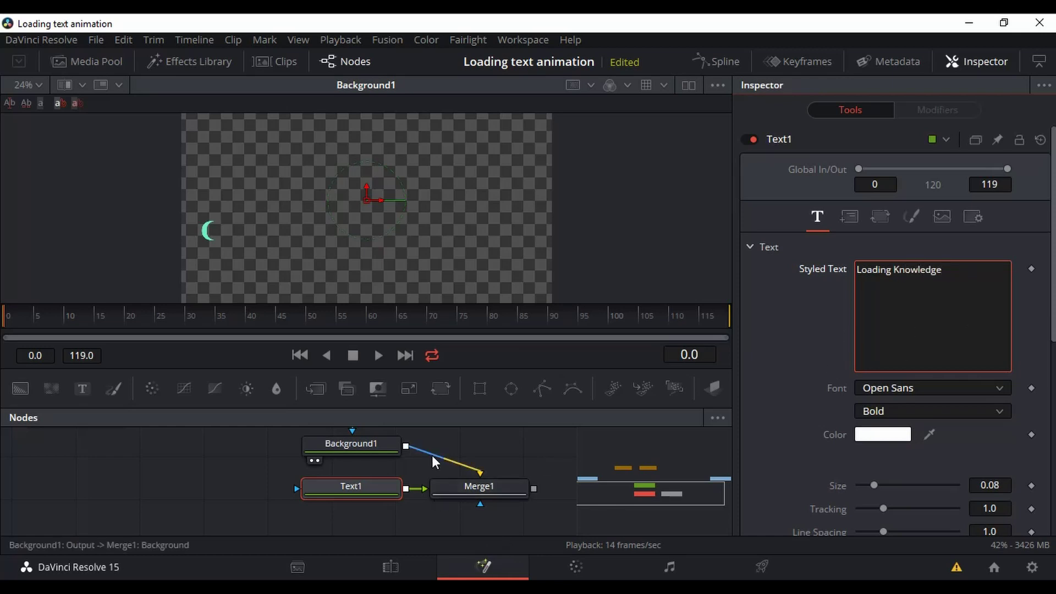
pyautogui.click(834, 318)
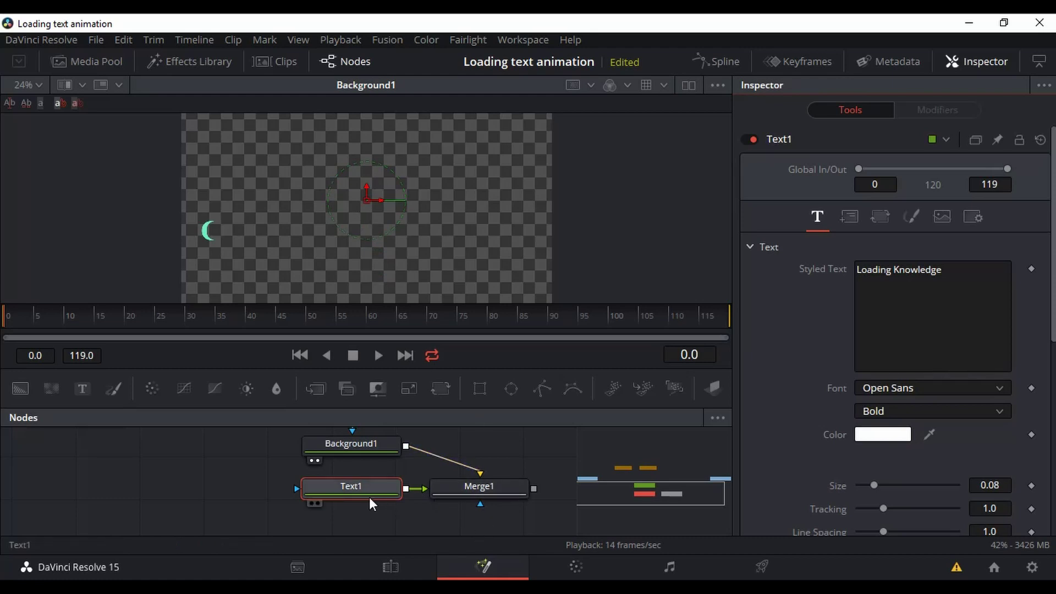
# Set a keyframe for the center of the Rectangle1_1 mask at frame 0.
pyautogui.scroll(2, 359, 493)
pyautogui.scroll(2, 359, 496)
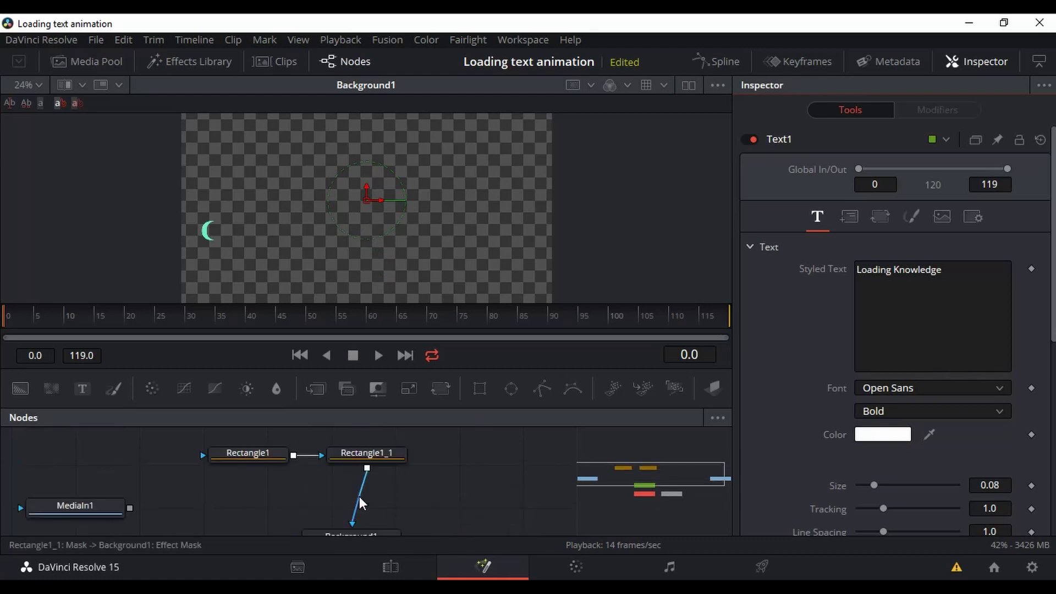
pyautogui.click(357, 458)
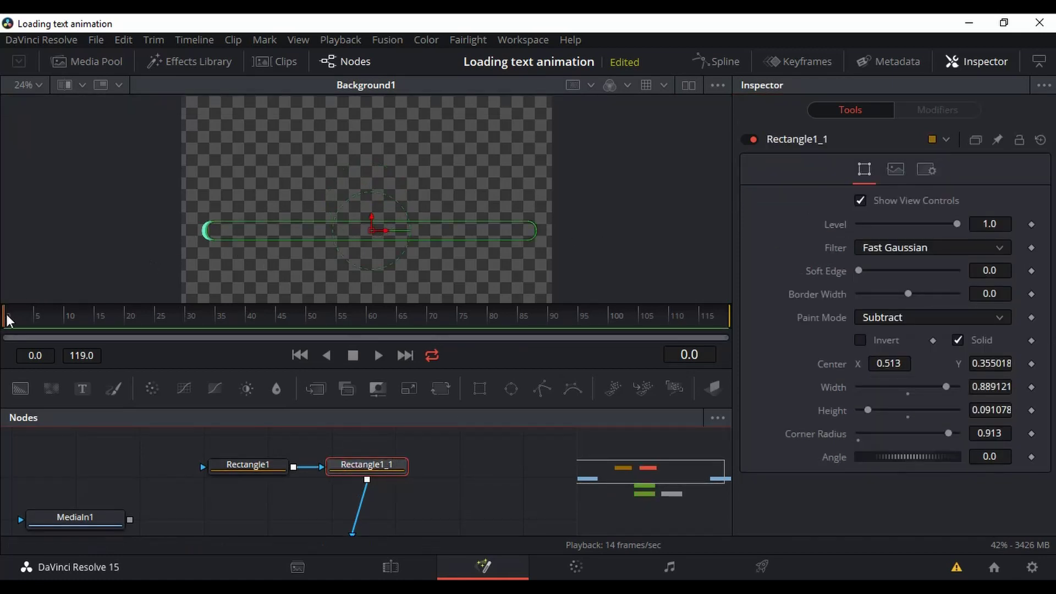
pyautogui.moveTo(5, 315)
pyautogui.mouseDown()
pyautogui.moveTo(19, 313)
pyautogui.moveTo(6, 314)
pyautogui.mouseUp()
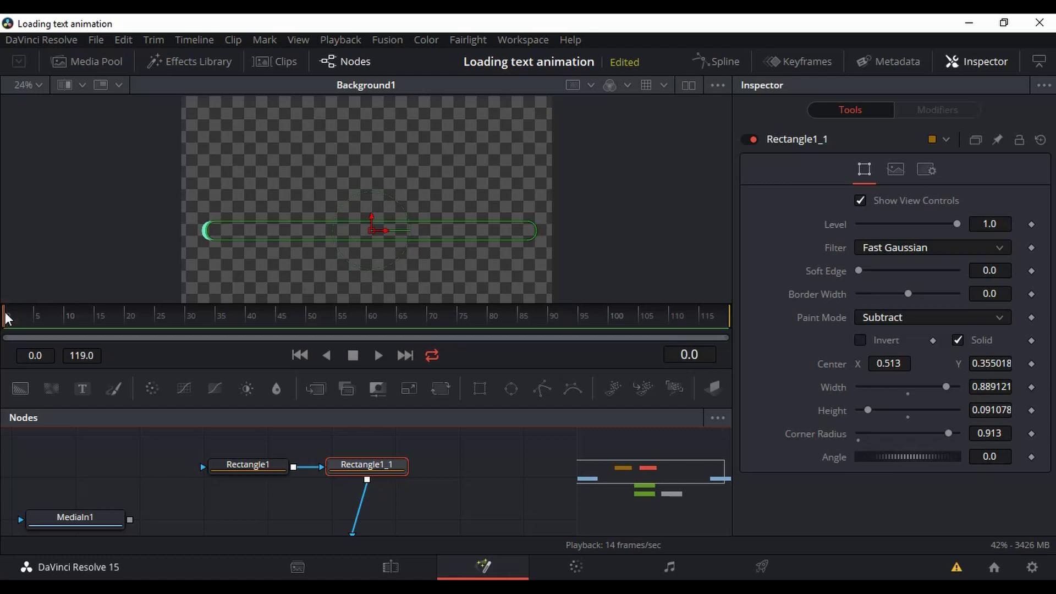
pyautogui.click(1032, 364)
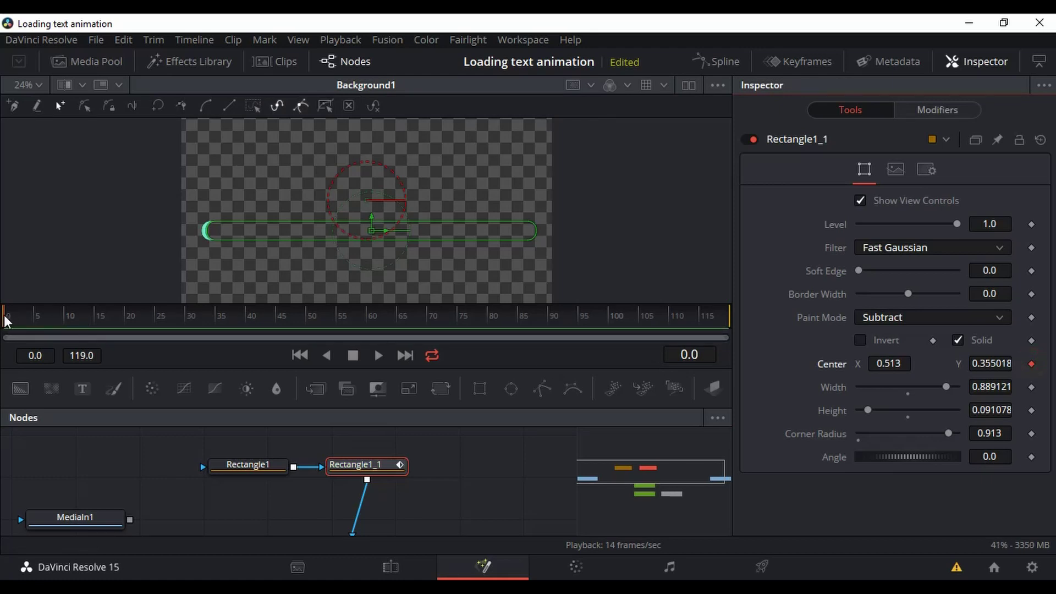
# Keyframe the Rectangle1_1 mask's center X at 1.41 on frame 80, so the subtracting shape slides off the bar.
pyautogui.moveTo(5, 320); pyautogui.dragTo(491, 331)
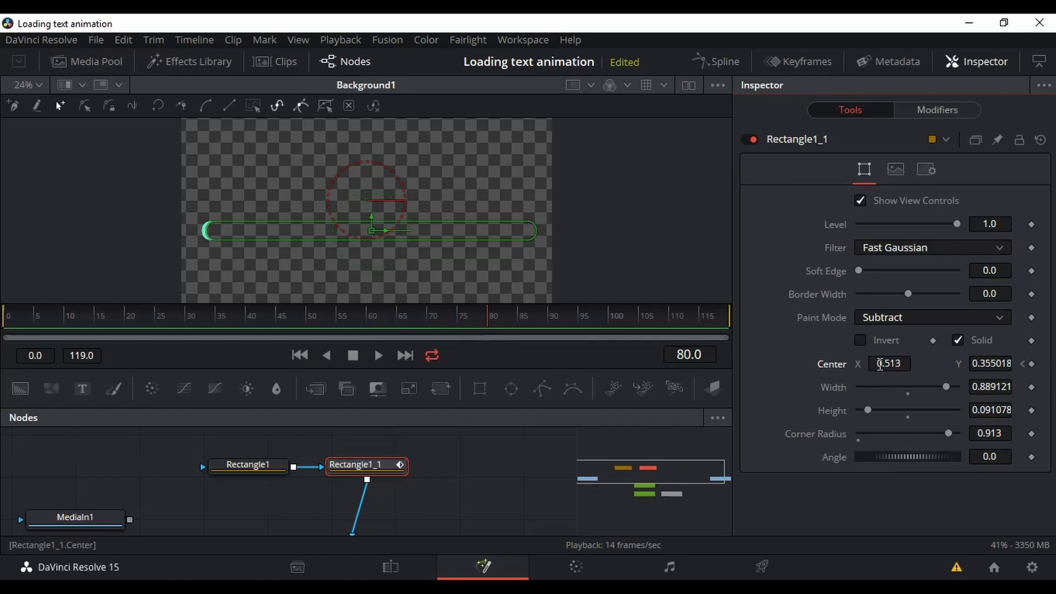
pyautogui.moveTo(881, 364); pyautogui.dragTo(1055, 364)
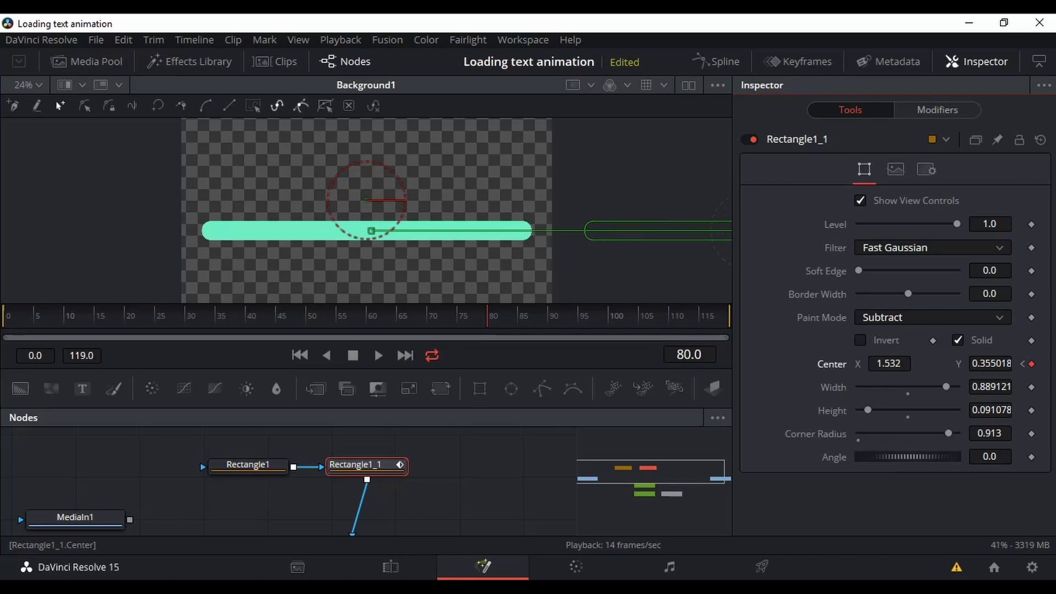
pyautogui.moveTo(1055, 364); pyautogui.dragTo(1055, 365)
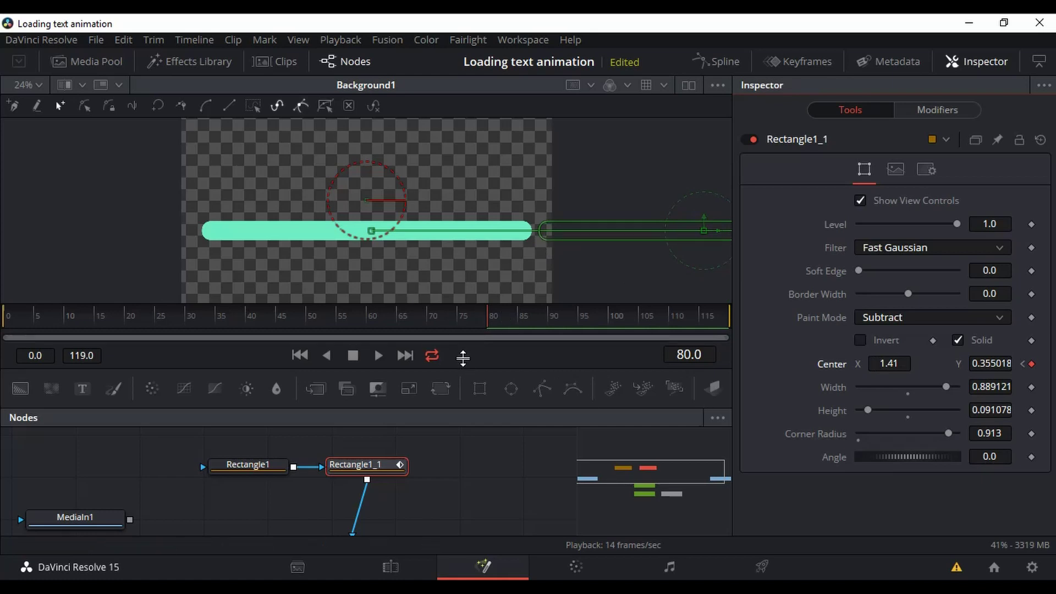
# Play the bar's fill animation from frame 0, then scrub through its beginning to check the reveal.
pyautogui.moveTo(490, 320); pyautogui.dragTo(2, 337)
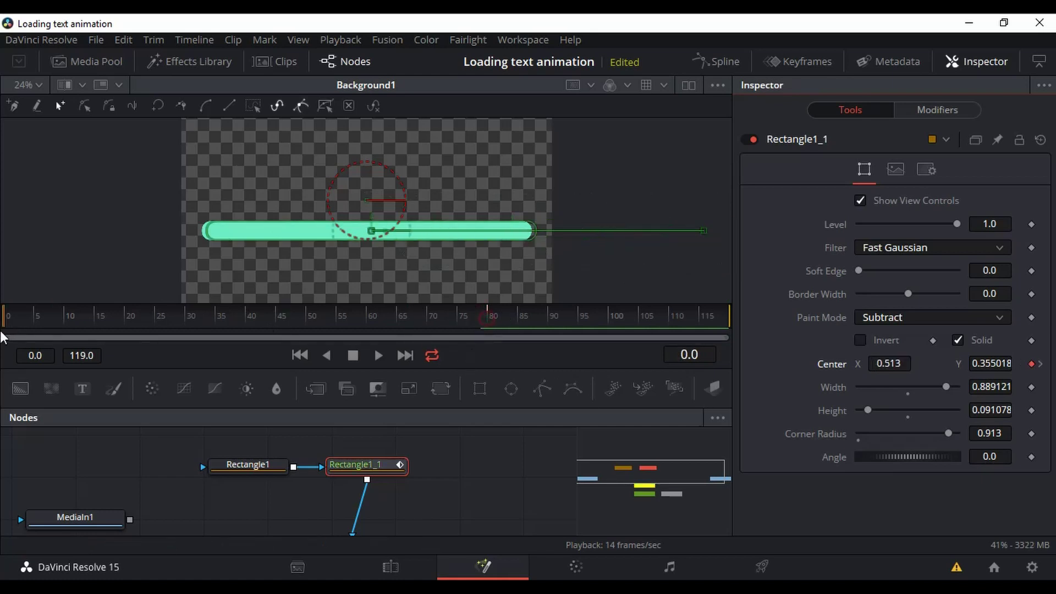
pyautogui.click(380, 357)
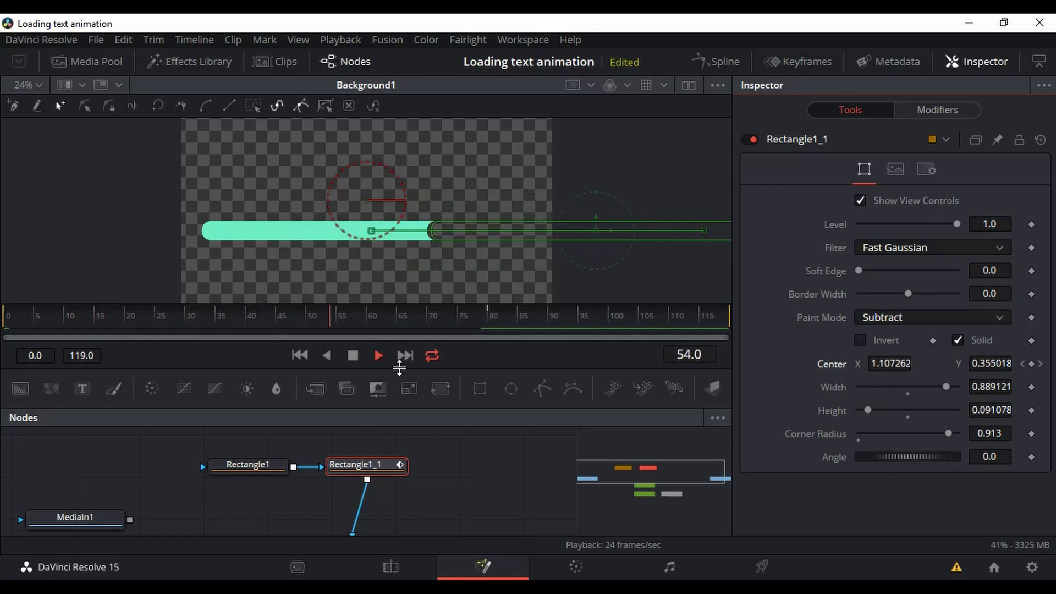
pyautogui.press('space')
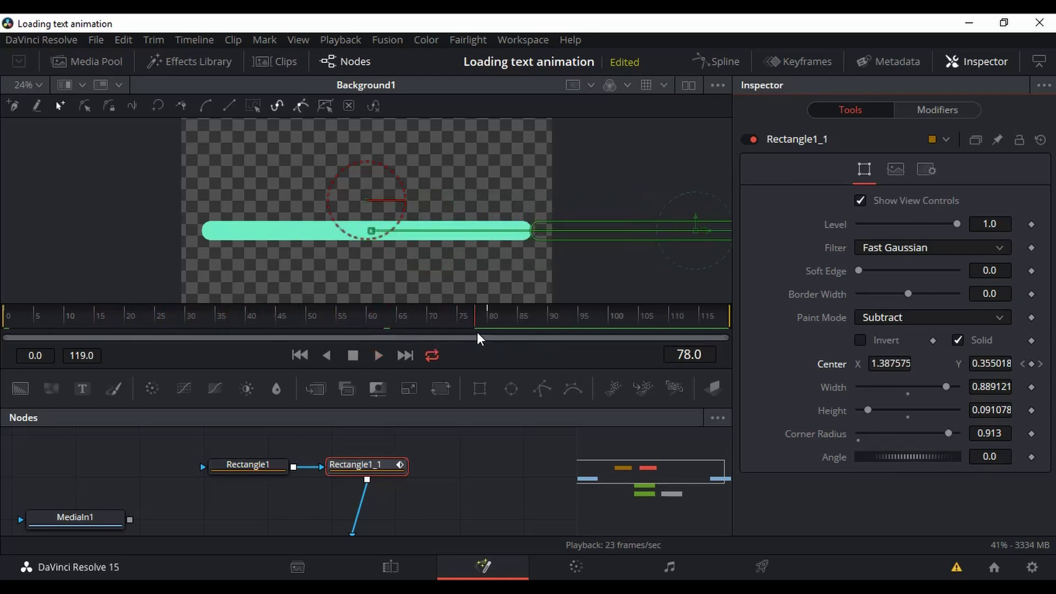
pyautogui.moveTo(473, 318); pyautogui.dragTo(3, 324)
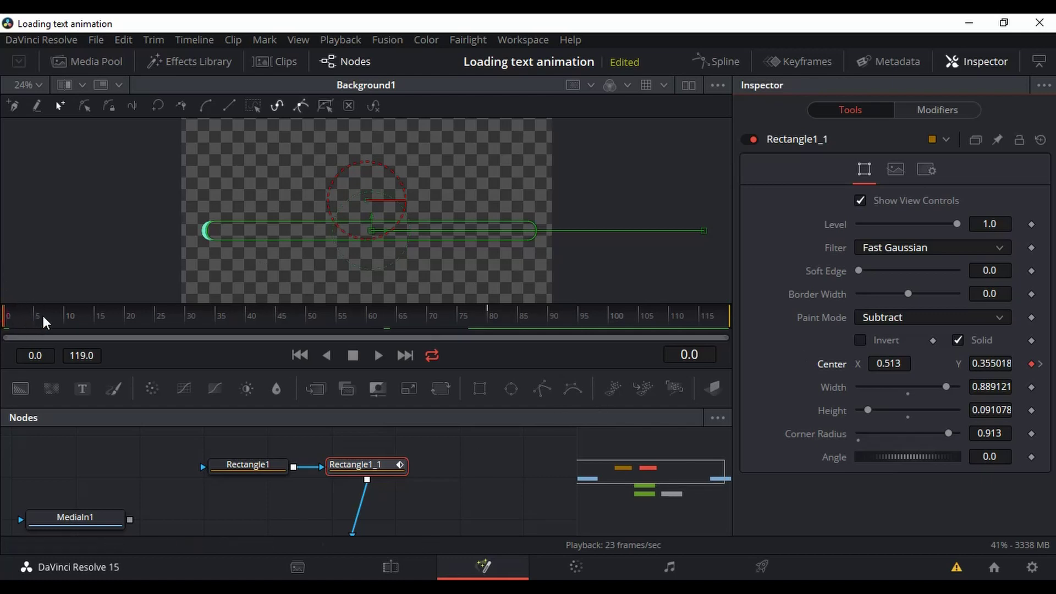
pyautogui.moveTo(12, 319); pyautogui.dragTo(182, 321)
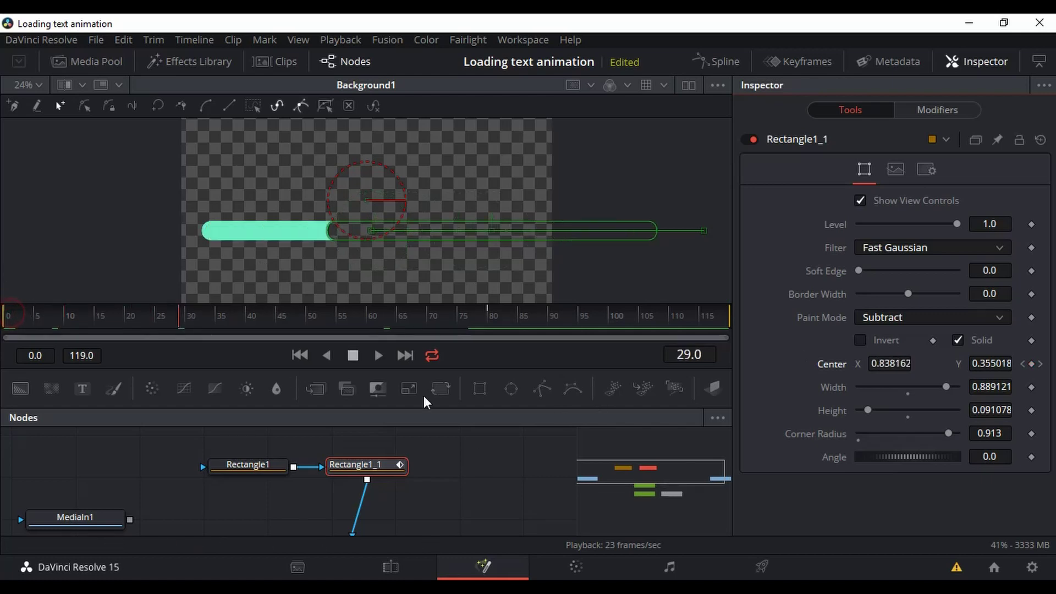
# Show Merge1 in the viewer and select the Text1 node to access its text settings.
pyautogui.scroll(-5, 434, 441)
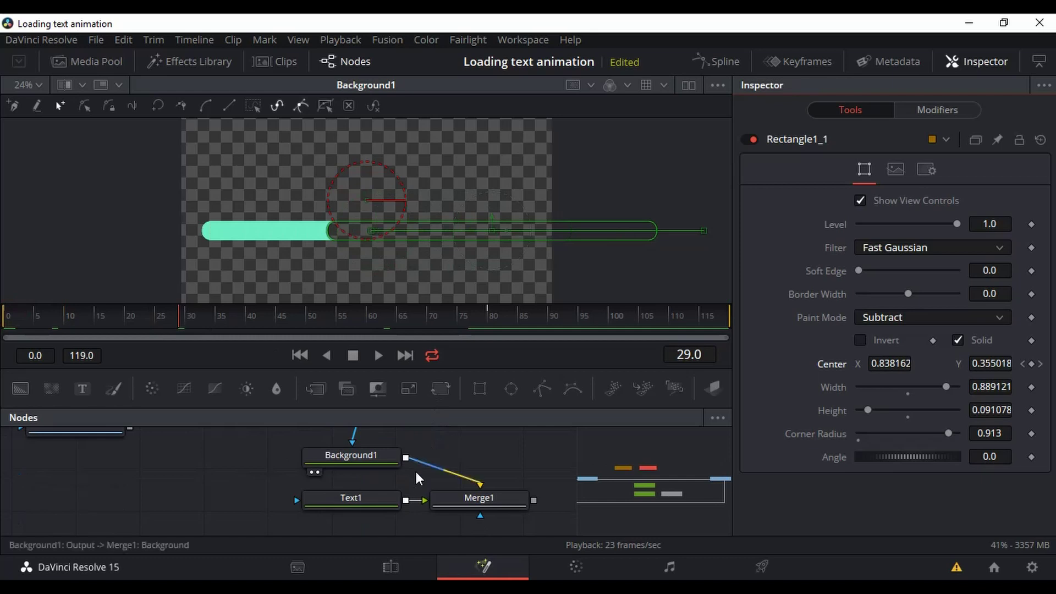
pyautogui.click(454, 501)
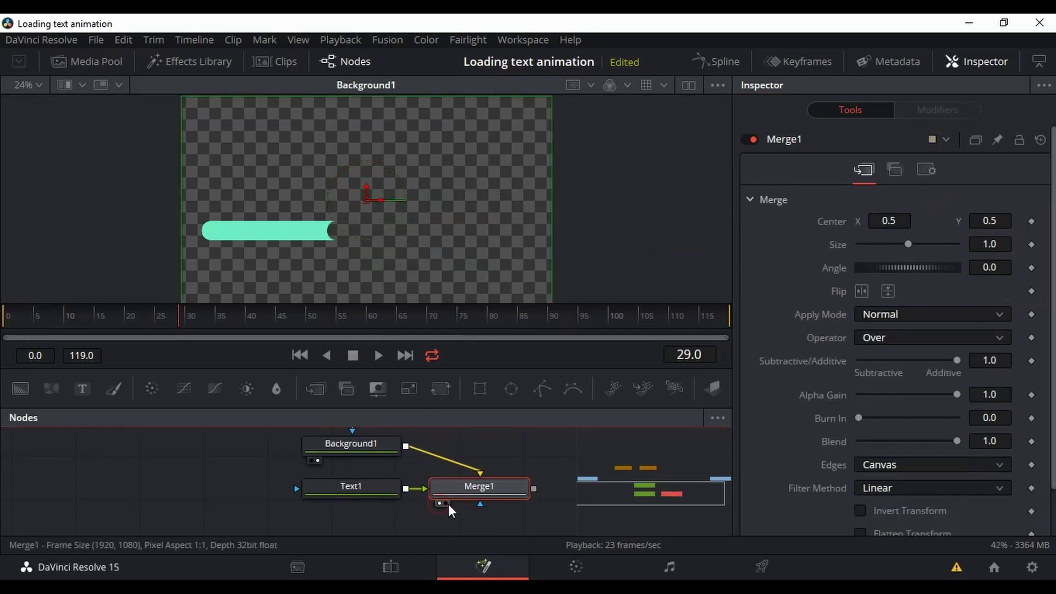
pyautogui.click(447, 504)
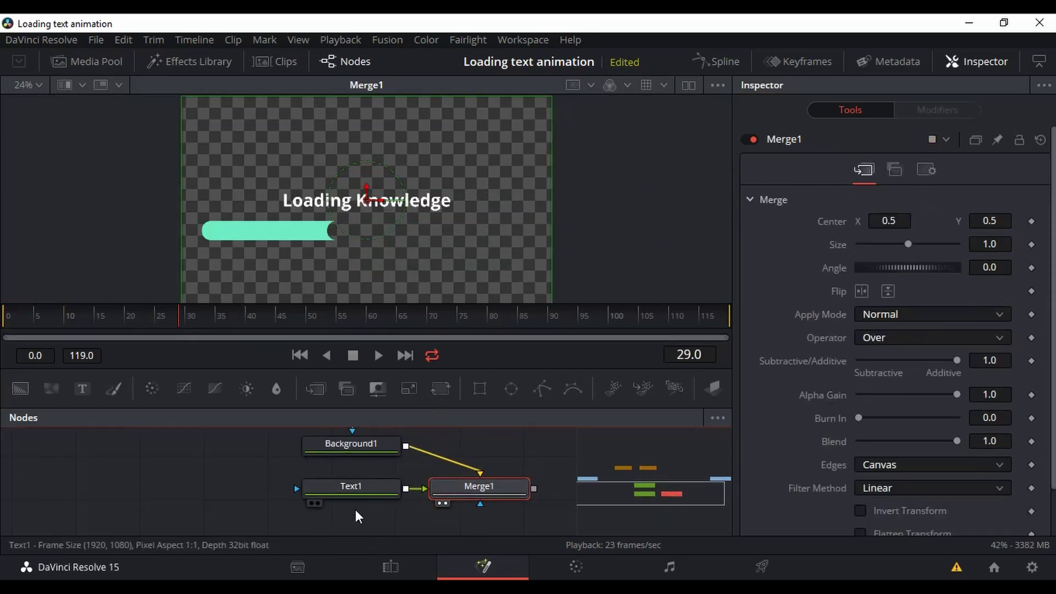
pyautogui.click(357, 487)
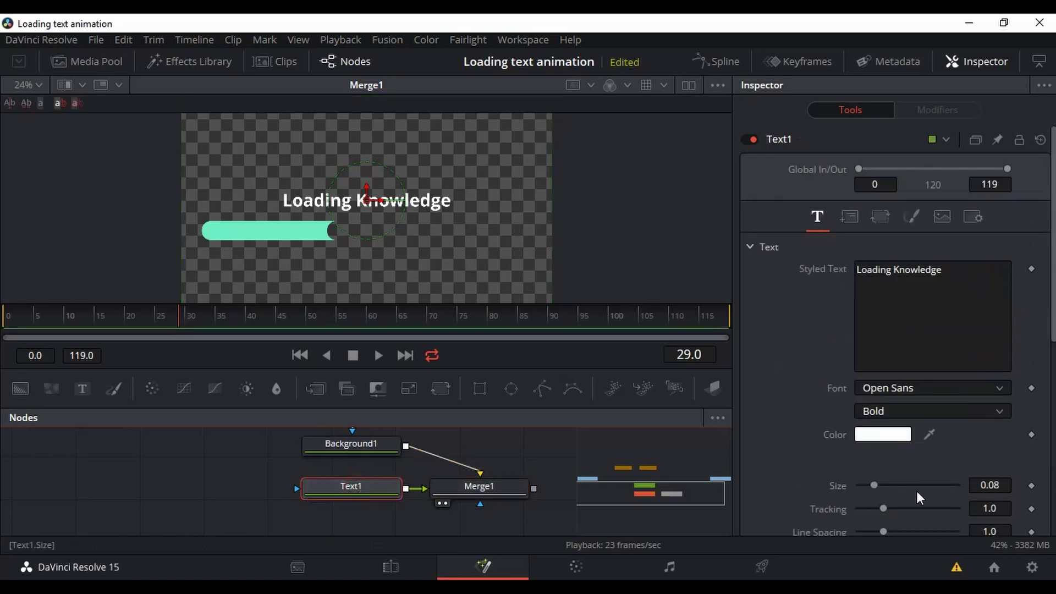
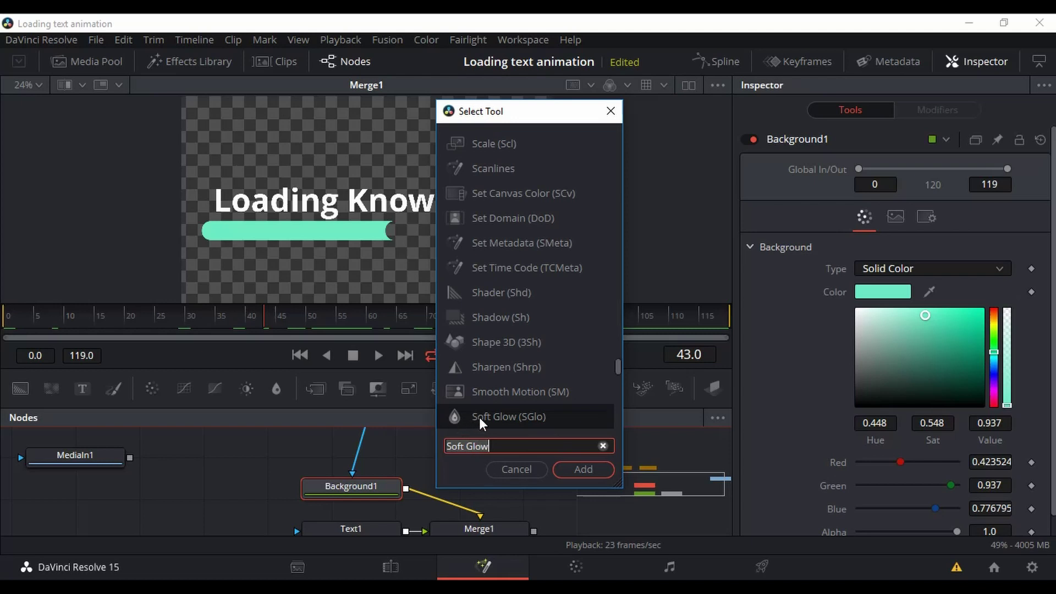
# Insert a Soft Glow between Background1 and Merge1, and at frame 104 set its threshold to 0.181 and gain to 1.85.
pyautogui.doubleClick(480, 417)
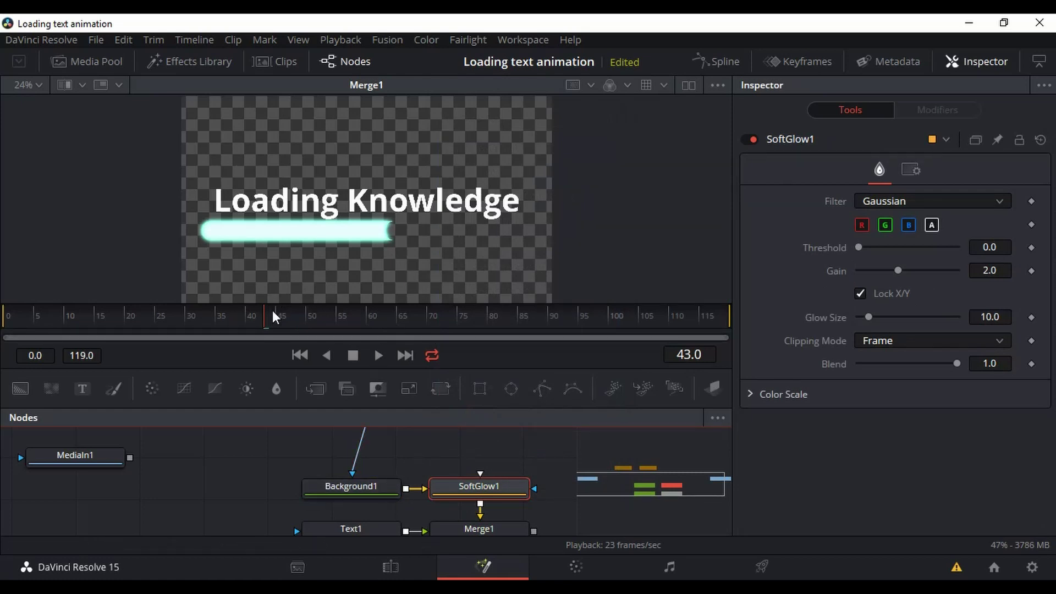
pyautogui.moveTo(299, 315); pyautogui.dragTo(632, 326)
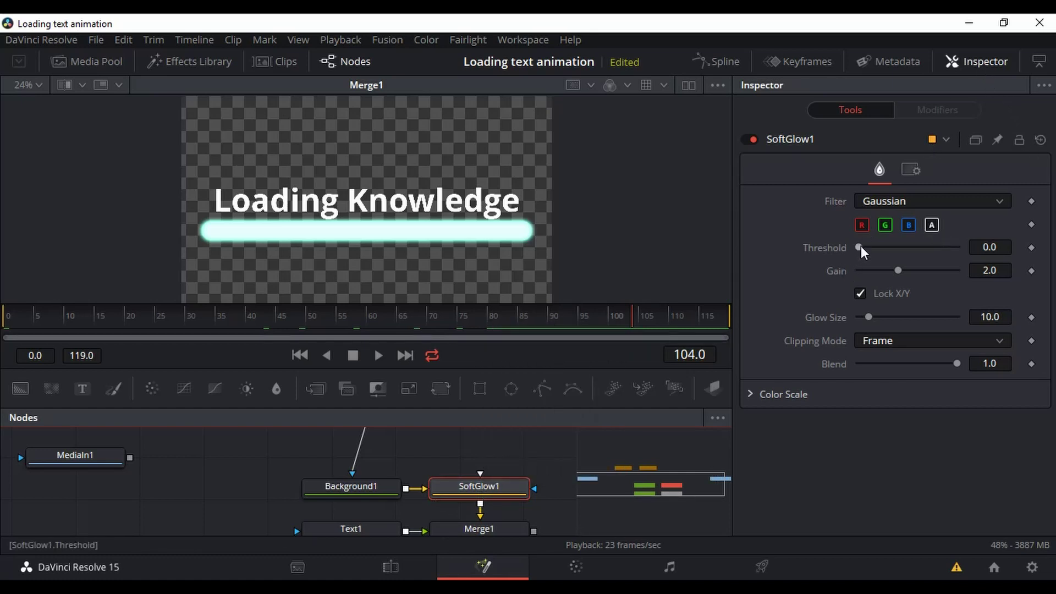
pyautogui.moveTo(859, 247); pyautogui.dragTo(877, 247)
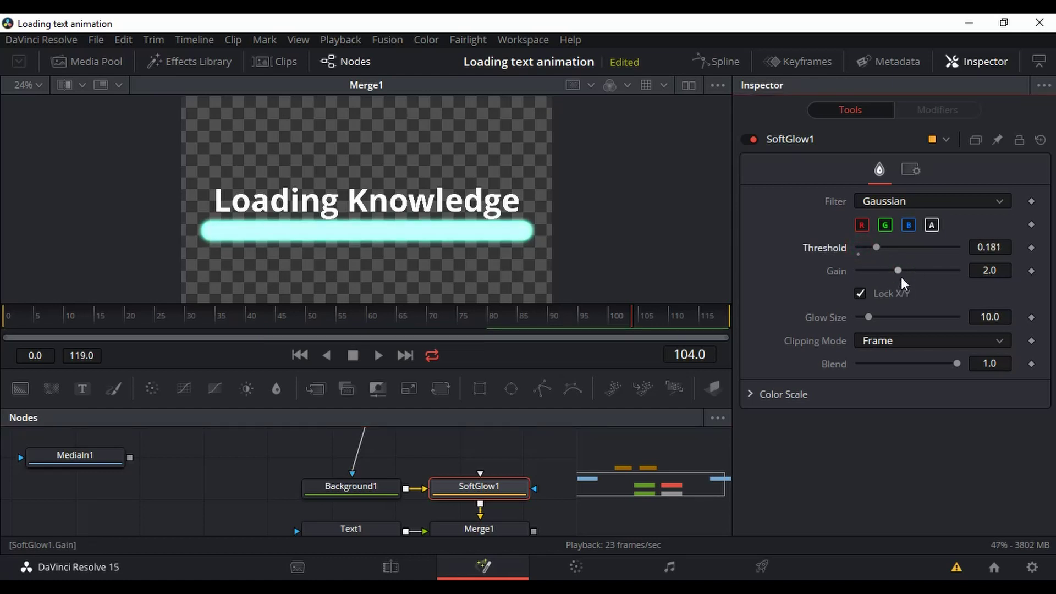
pyautogui.moveTo(900, 272)
pyautogui.mouseDown()
pyautogui.moveTo(922, 271)
pyautogui.moveTo(872, 272)
pyautogui.moveTo(899, 274)
pyautogui.mouseUp()
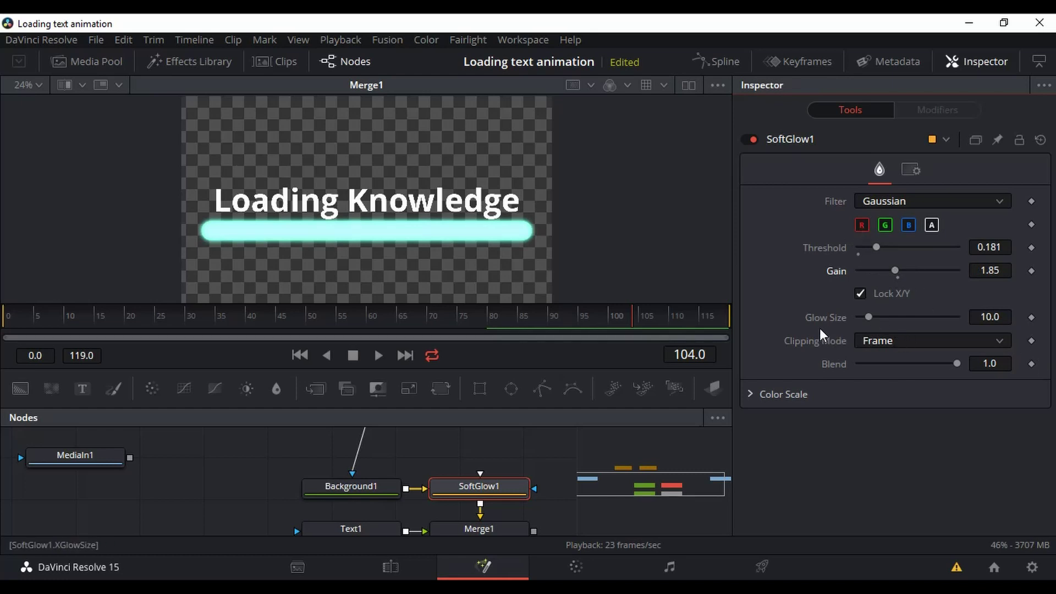
# Try glow sizes up to 100 on SoftGlow1 and settle on 13.4.
pyautogui.moveTo(873, 318); pyautogui.dragTo(889, 316)
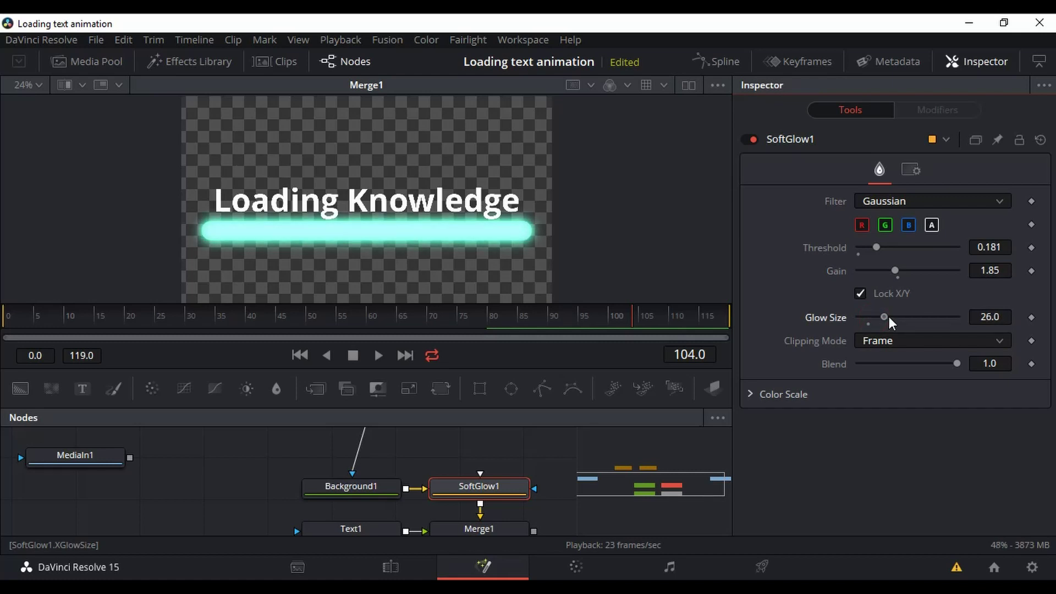
pyautogui.moveTo(889, 316); pyautogui.dragTo(919, 315)
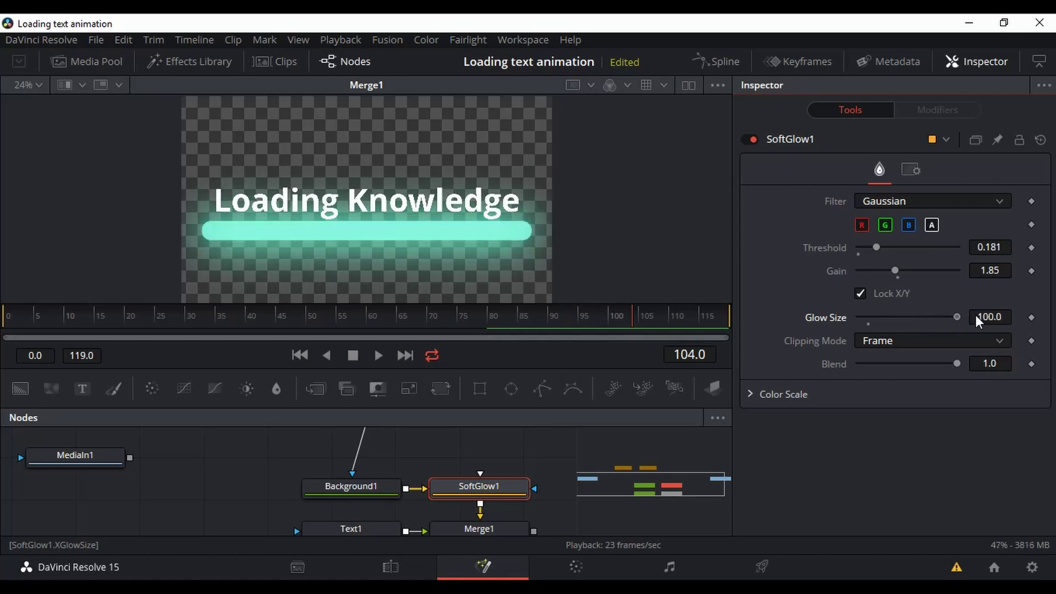
pyautogui.moveTo(886, 316); pyautogui.dragTo(876, 316)
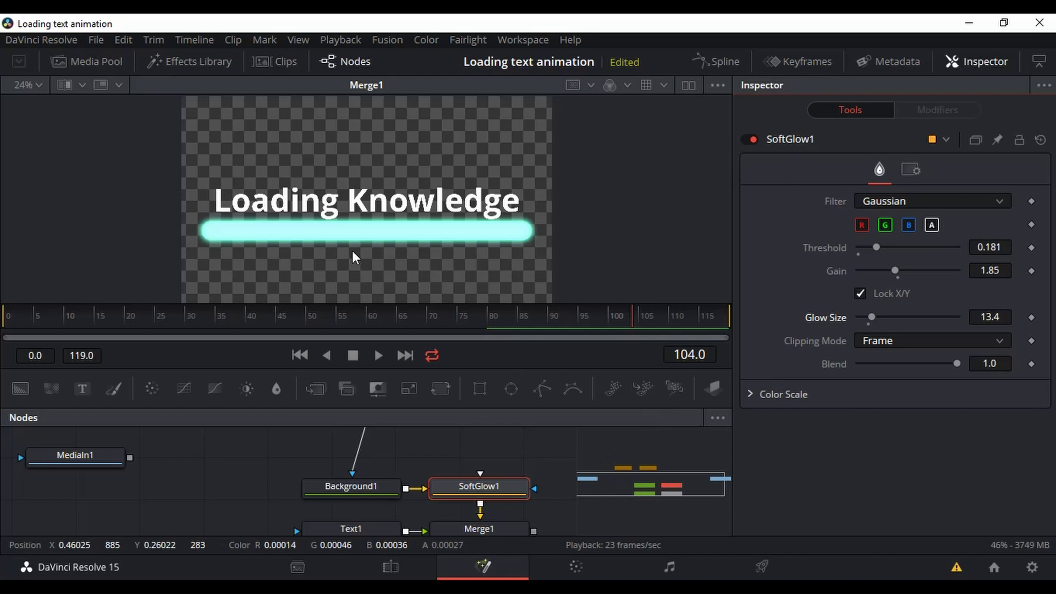
# Rearrange the node graph so MediaIn1 and MediaOut1 sit close to Merge1, with a taller node area.
pyautogui.moveTo(664, 490)
pyautogui.mouseDown()
pyautogui.moveTo(634, 479)
pyautogui.moveTo(665, 487)
pyautogui.moveTo(664, 460)
pyautogui.moveTo(666, 481)
pyautogui.moveTo(644, 484)
pyautogui.moveTo(657, 489)
pyautogui.mouseUp()
pyautogui.moveTo(54, 438); pyautogui.dragTo(187, 531)
pyautogui.scroll(-3, 249, 523)
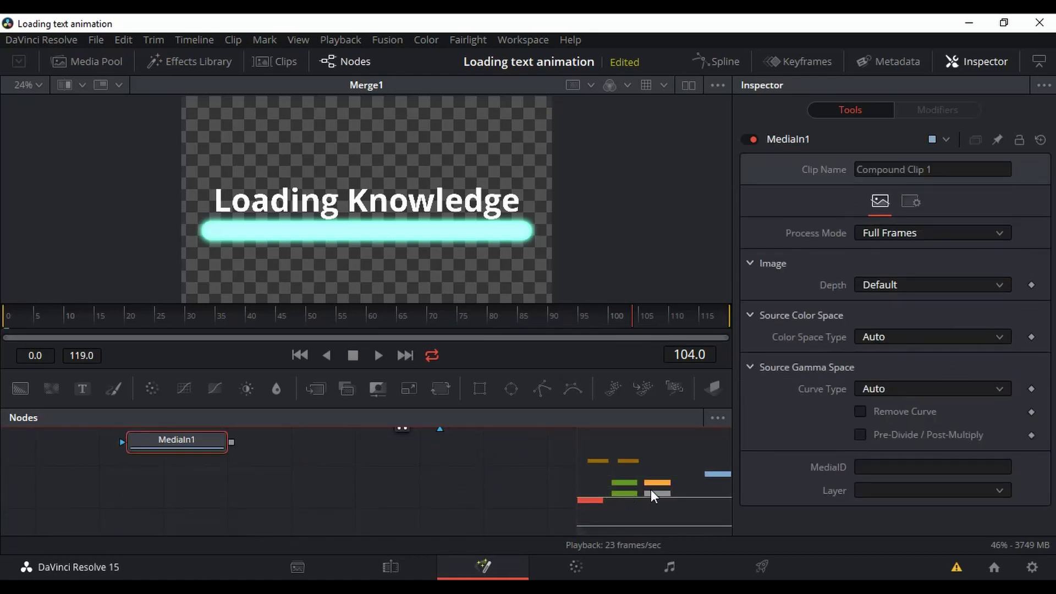
pyautogui.scroll(2, 639, 490)
pyautogui.moveTo(691, 490); pyautogui.dragTo(714, 478)
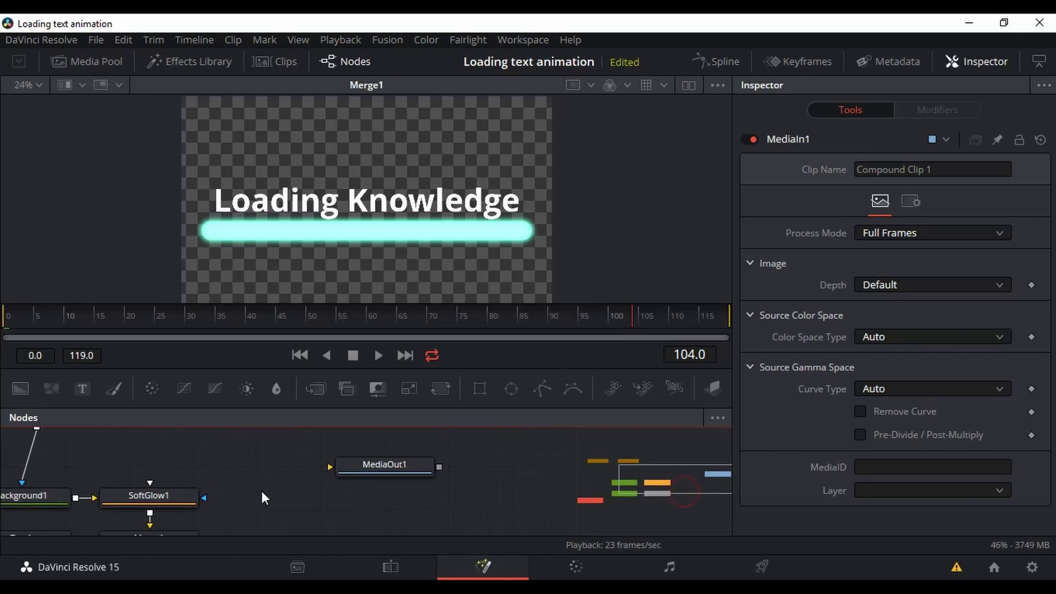
pyautogui.scroll(-2, 230, 500)
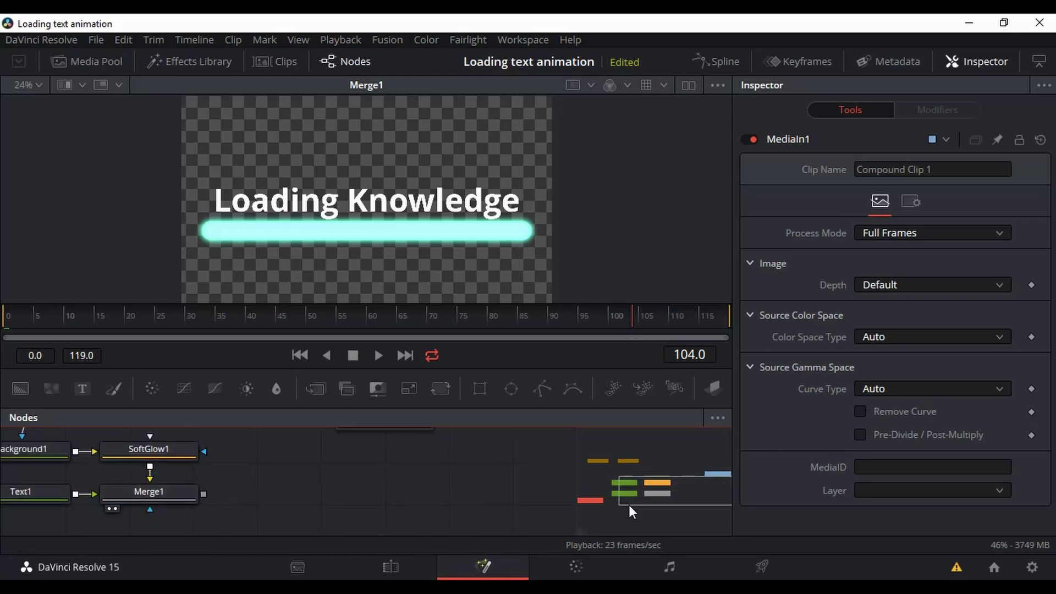
pyautogui.moveTo(540, 517); pyautogui.dragTo(684, 488)
pyautogui.moveTo(529, 443); pyautogui.dragTo(454, 507)
pyautogui.scroll(-1, 455, 507)
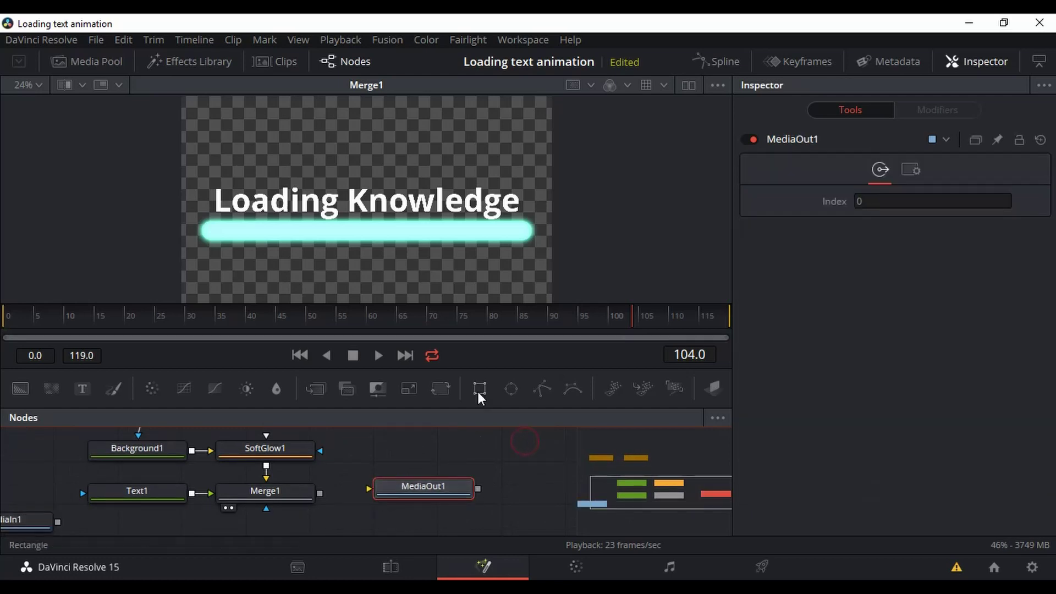
pyautogui.moveTo(481, 415); pyautogui.dragTo(519, 327)
pyautogui.moveTo(700, 440); pyautogui.dragTo(677, 406)
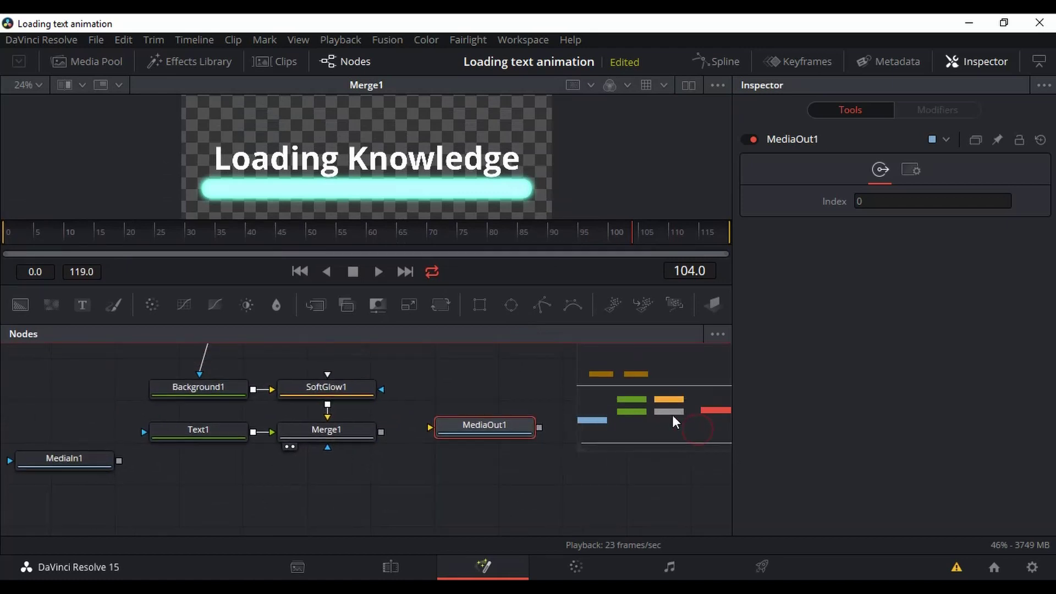
# Connect Merge1's output to MediaOut1, merge MediaIn1 with MediaOut1's output, and enlarge the viewer area again.
pyautogui.moveTo(382, 432); pyautogui.dragTo(464, 427)
pyautogui.moveTo(71, 453); pyautogui.dragTo(540, 426)
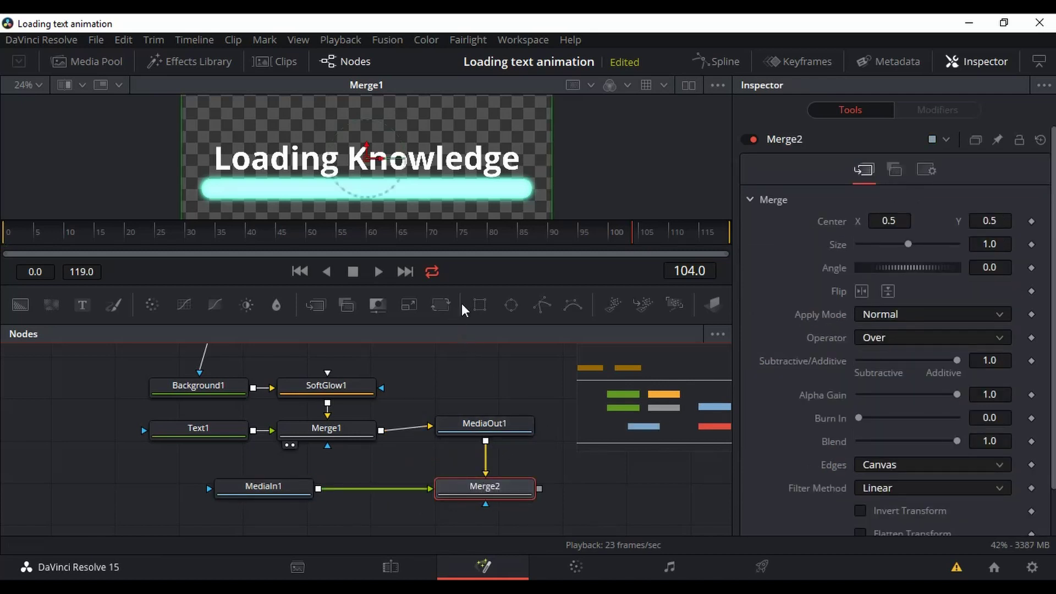
pyautogui.moveTo(470, 286); pyautogui.dragTo(457, 382)
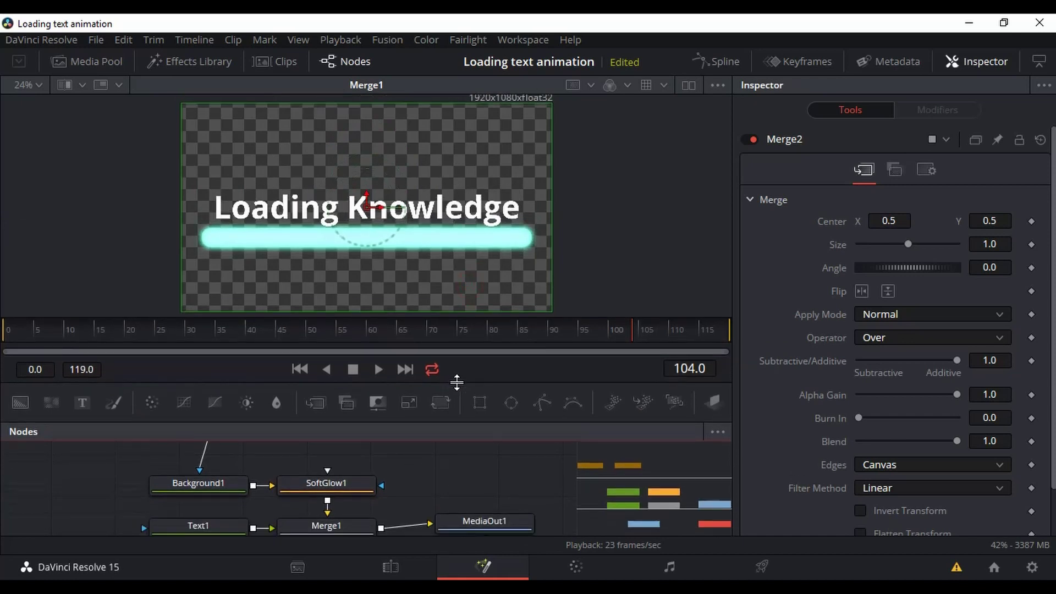
# On the Edit page, move Compound Clip 1 up to track V2 and place the concrete image beneath it on V1 from the timeline start.
pyautogui.click(396, 574)
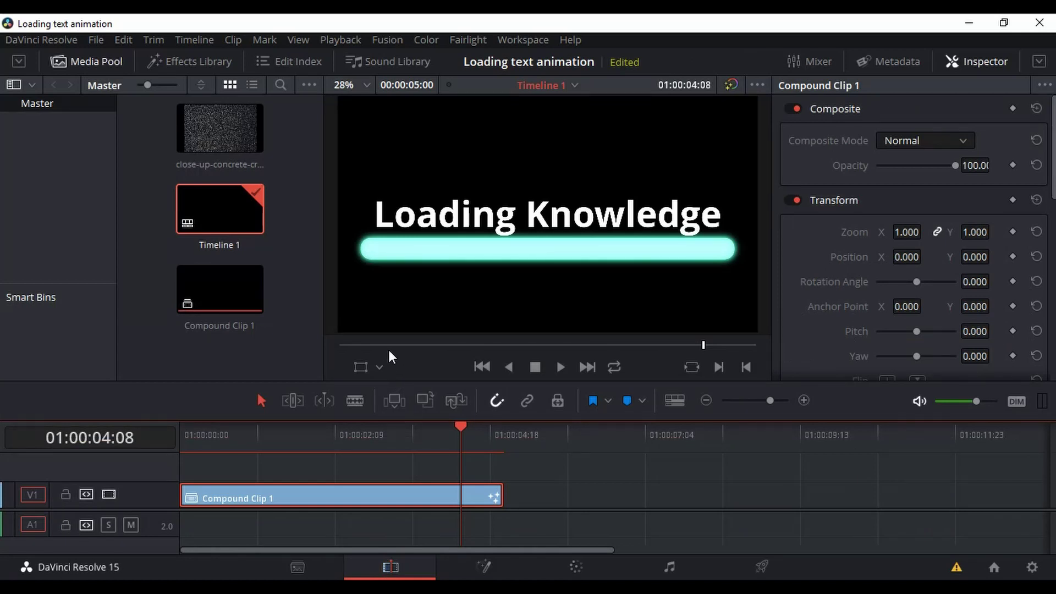
pyautogui.click(215, 127)
pyautogui.moveTo(669, 490); pyautogui.dragTo(575, 509)
pyautogui.moveTo(290, 495); pyautogui.dragTo(288, 472)
pyautogui.moveTo(610, 498); pyautogui.dragTo(223, 509)
# Scale the concrete image to a zoom of 1.270 to fill the frame, and play the timeline from its start.
pyautogui.click(462, 440)
pyautogui.click(182, 443)
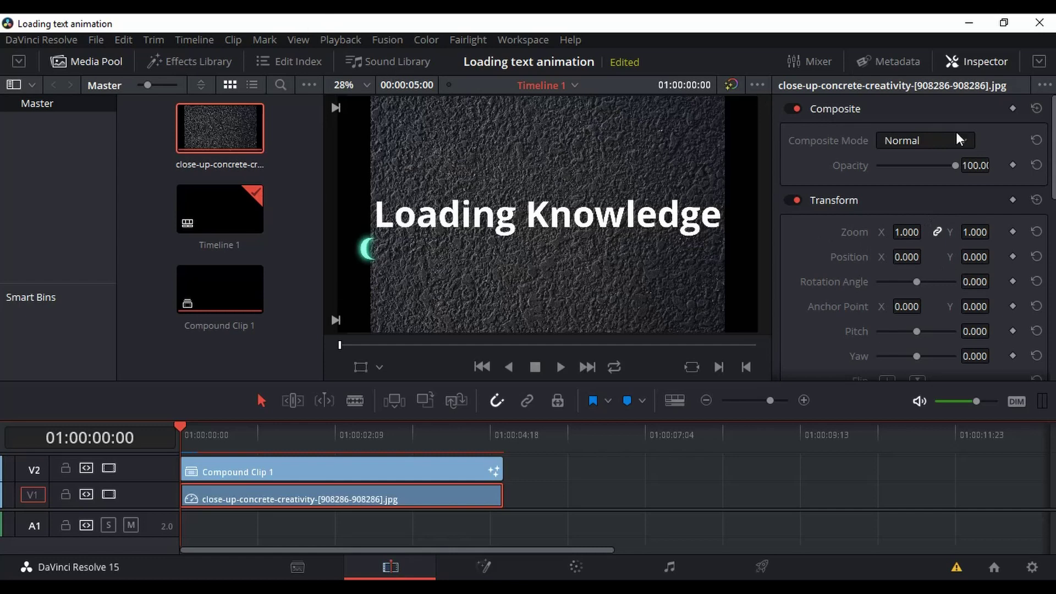
pyautogui.moveTo(898, 232); pyautogui.dragTo(934, 230)
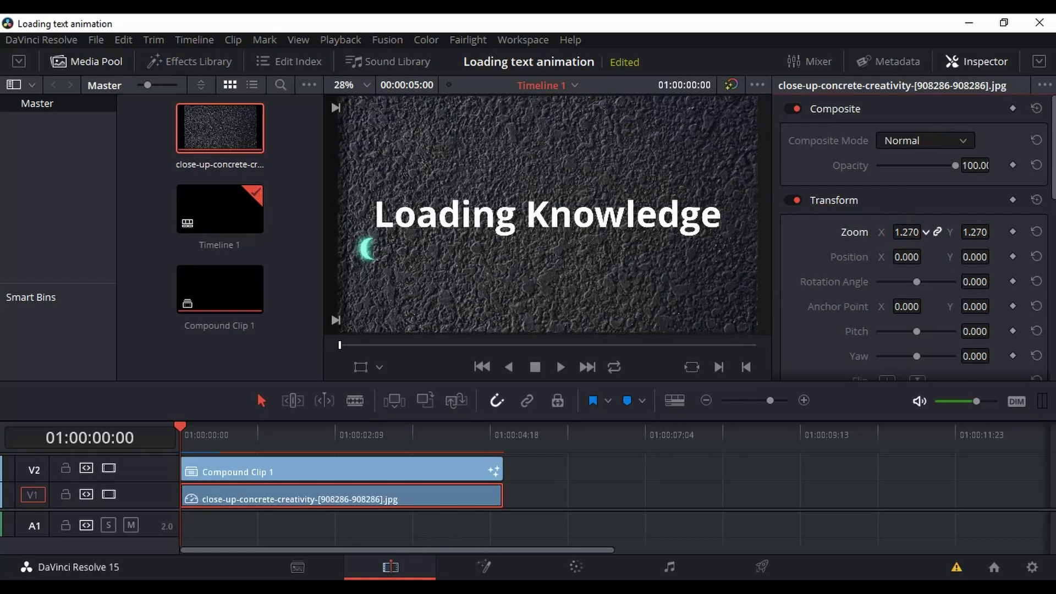
pyautogui.click(561, 368)
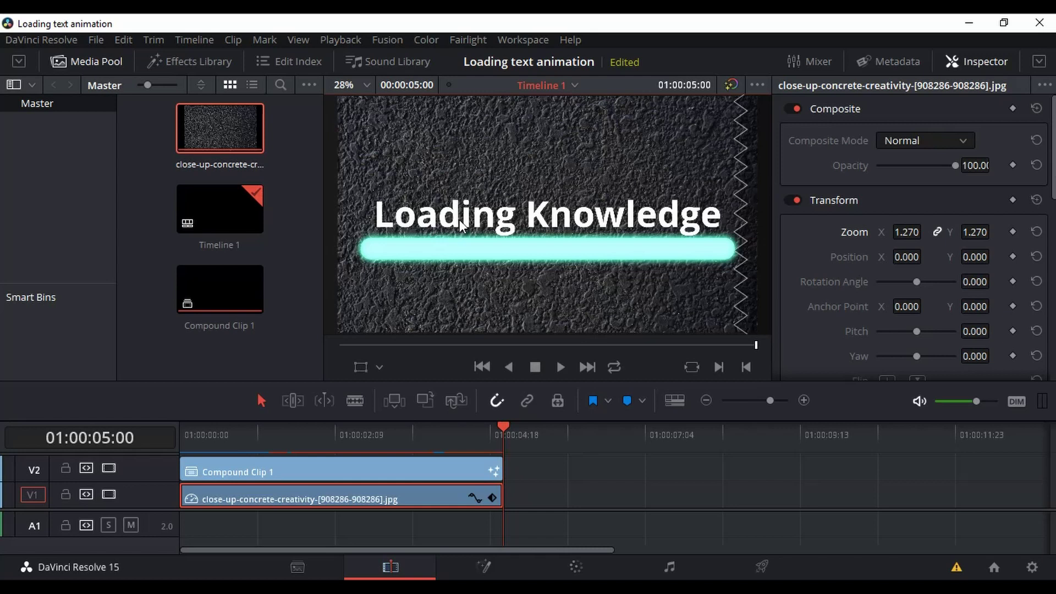
# Back in Fusion, duplicate SoftGlow1 between Text1 and Merge1, and set the copy's glow size to 100.
pyautogui.click(490, 574)
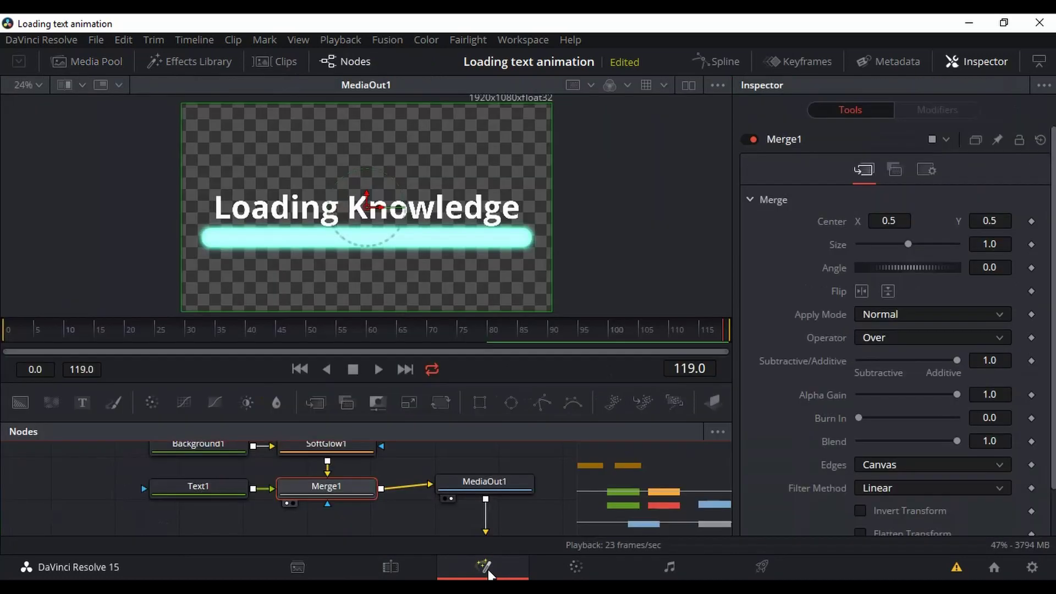
pyautogui.scroll(-2, 337, 510)
pyautogui.scroll(2, 337, 510)
pyautogui.click(194, 486)
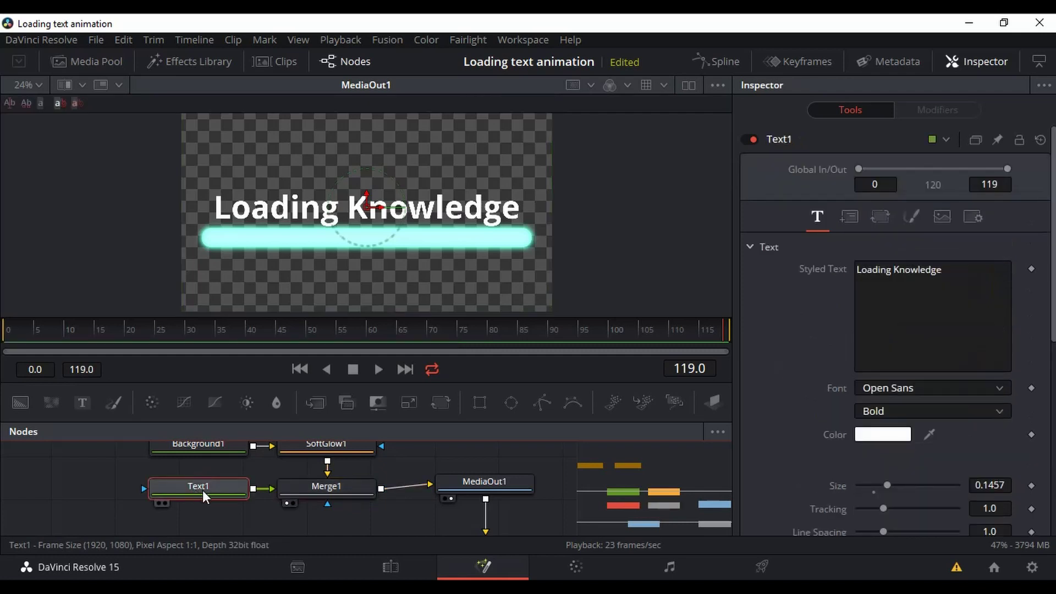
pyautogui.moveTo(200, 493)
pyautogui.scroll(2, 307, 487)
pyautogui.click(308, 487)
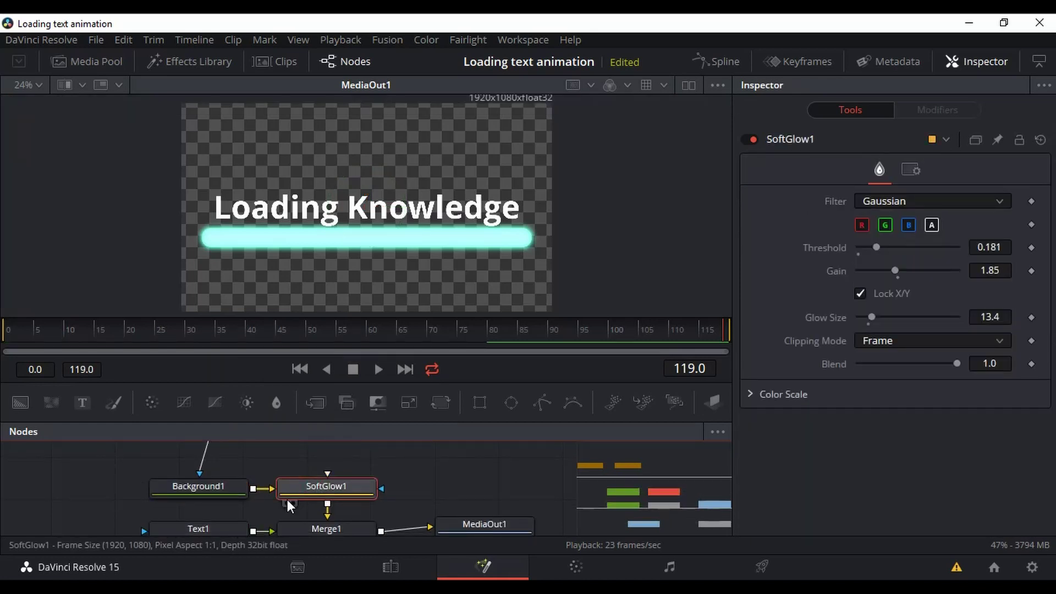
pyautogui.scroll(-2, 302, 496)
pyautogui.click(203, 489)
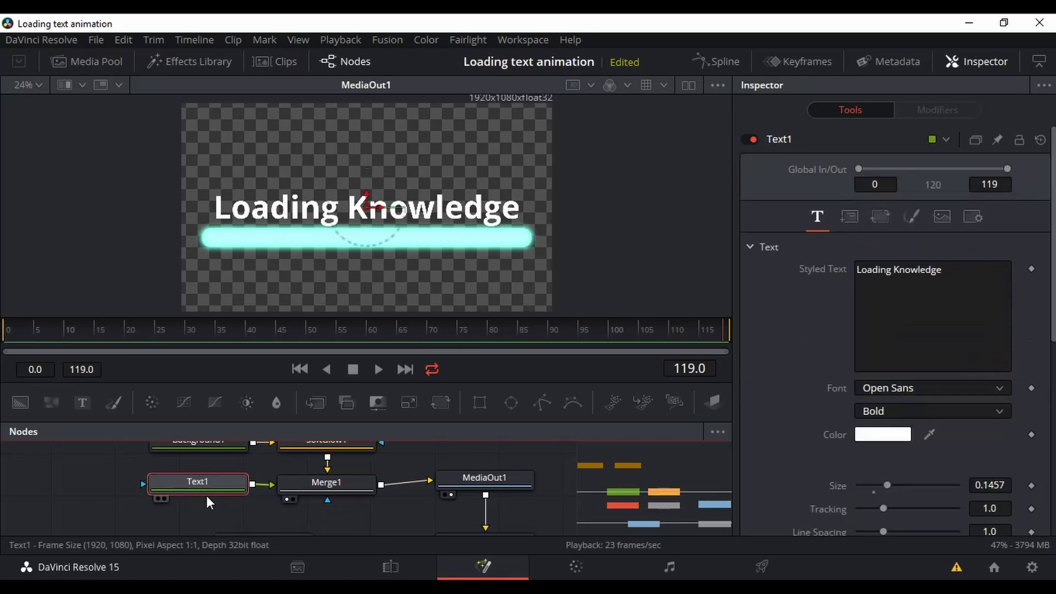
pyautogui.hotkey('ctrl', 'v')
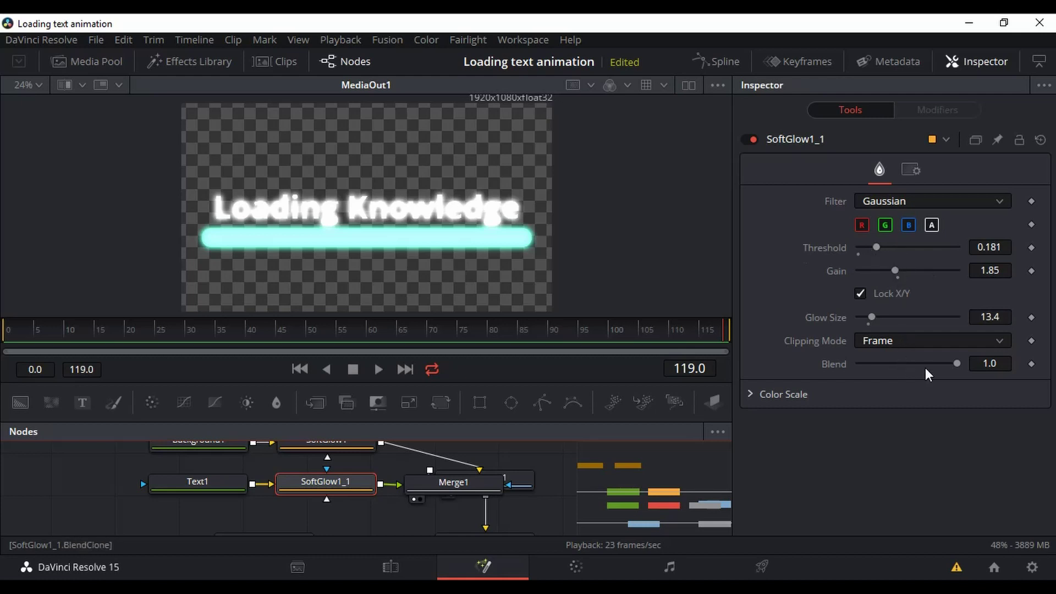
pyautogui.moveTo(875, 320); pyautogui.dragTo(963, 319)
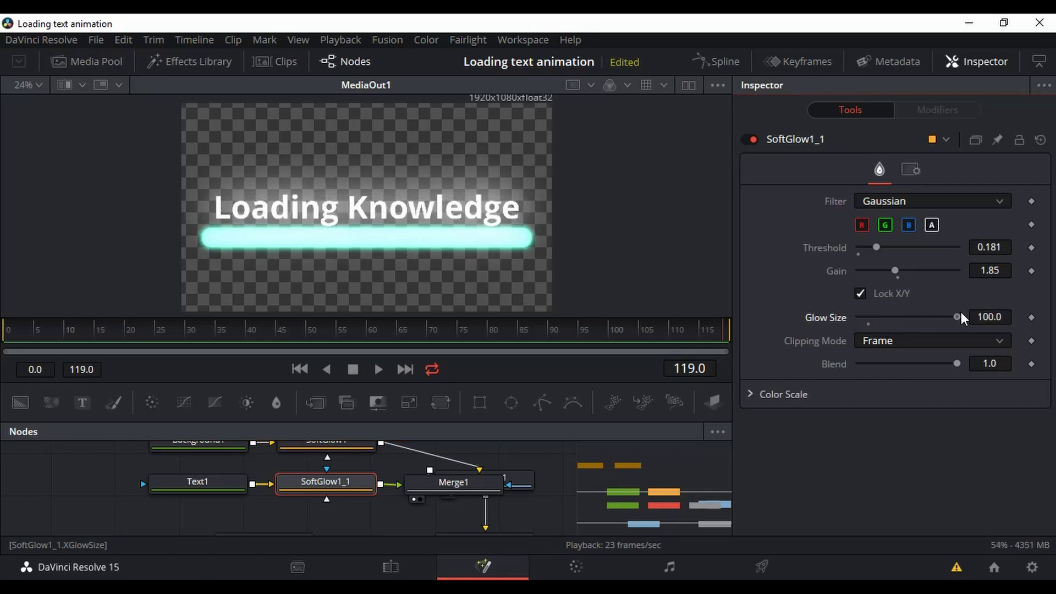
# Preview the glowing text and loading bar full screen from the timeline start on the Edit page, then scrub to 01:00:00:17.
pyautogui.click(394, 573)
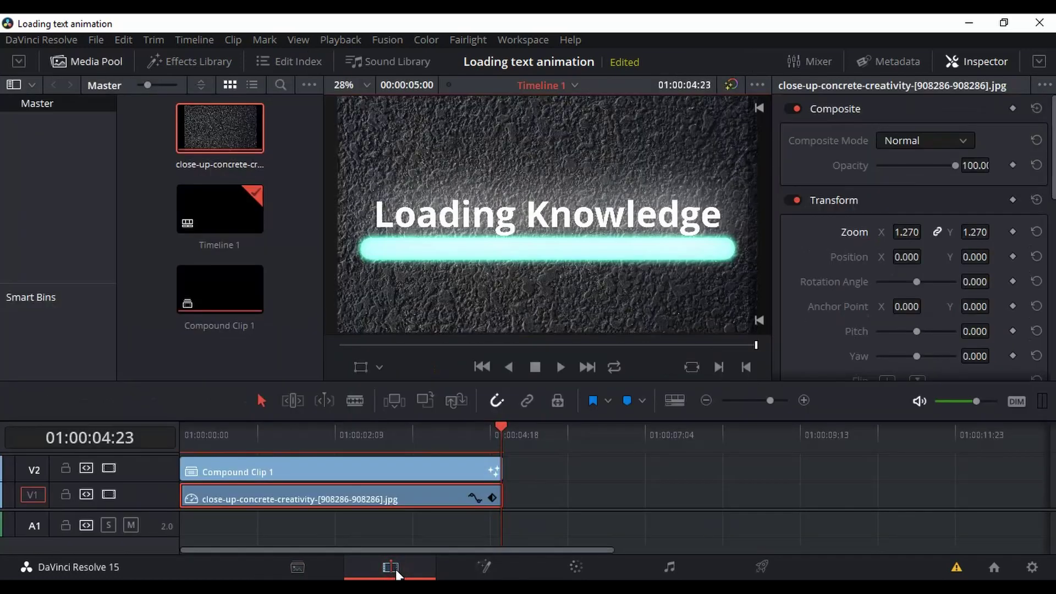
pyautogui.moveTo(501, 432); pyautogui.dragTo(140, 451)
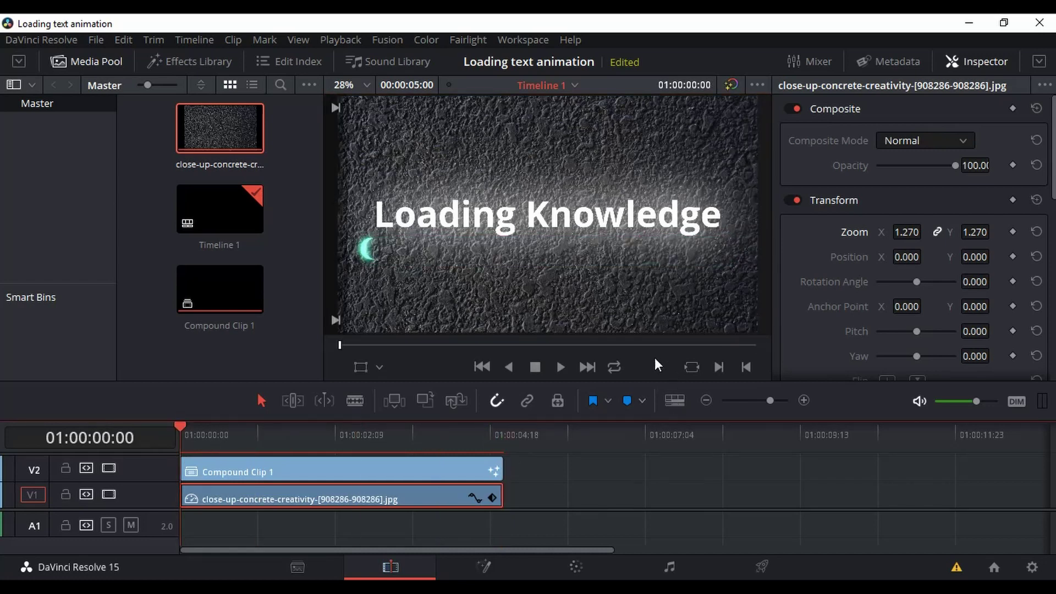
pyautogui.click(692, 367)
pyautogui.press('space')
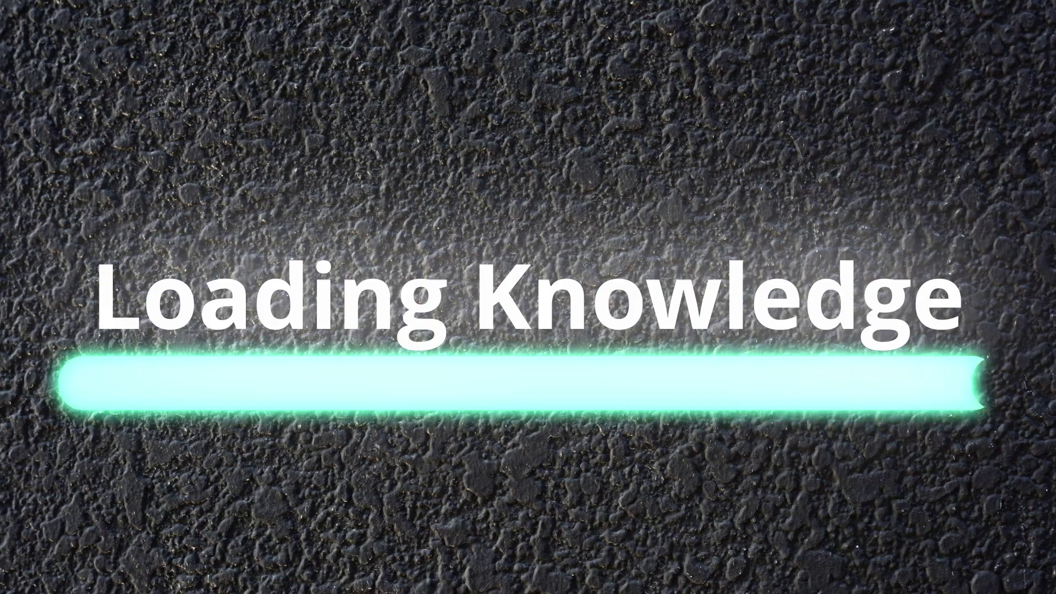
pyautogui.press('Escape')
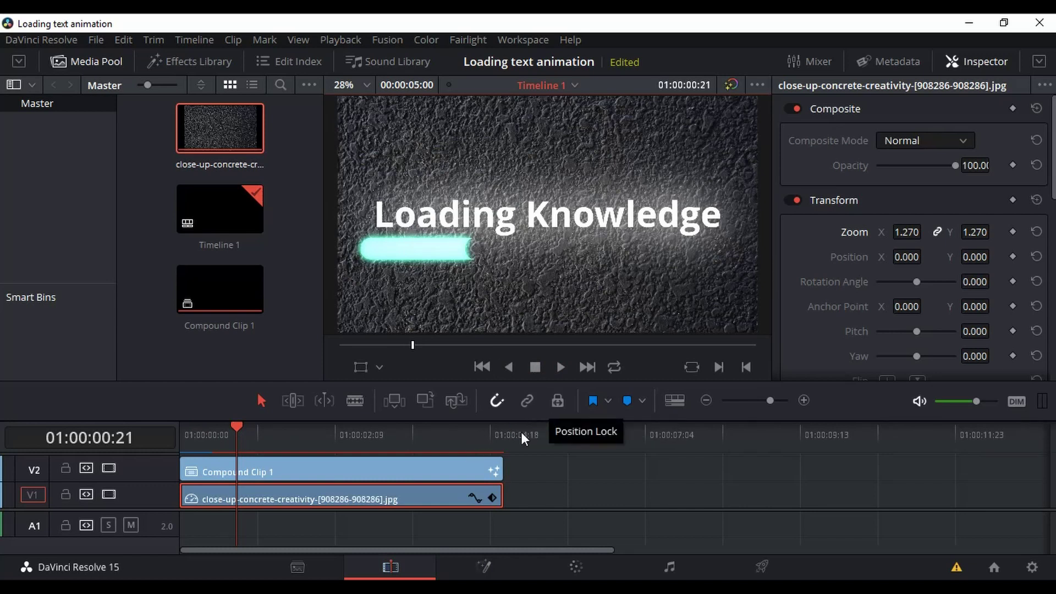
pyautogui.moveTo(234, 430)
pyautogui.mouseDown()
pyautogui.moveTo(478, 429)
pyautogui.moveTo(226, 431)
pyautogui.mouseUp()
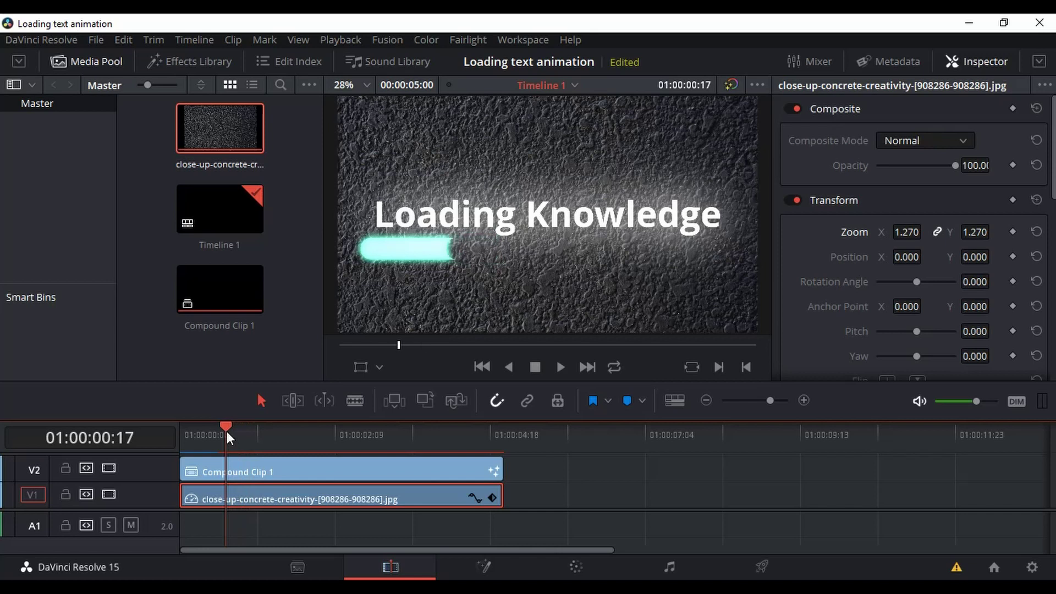